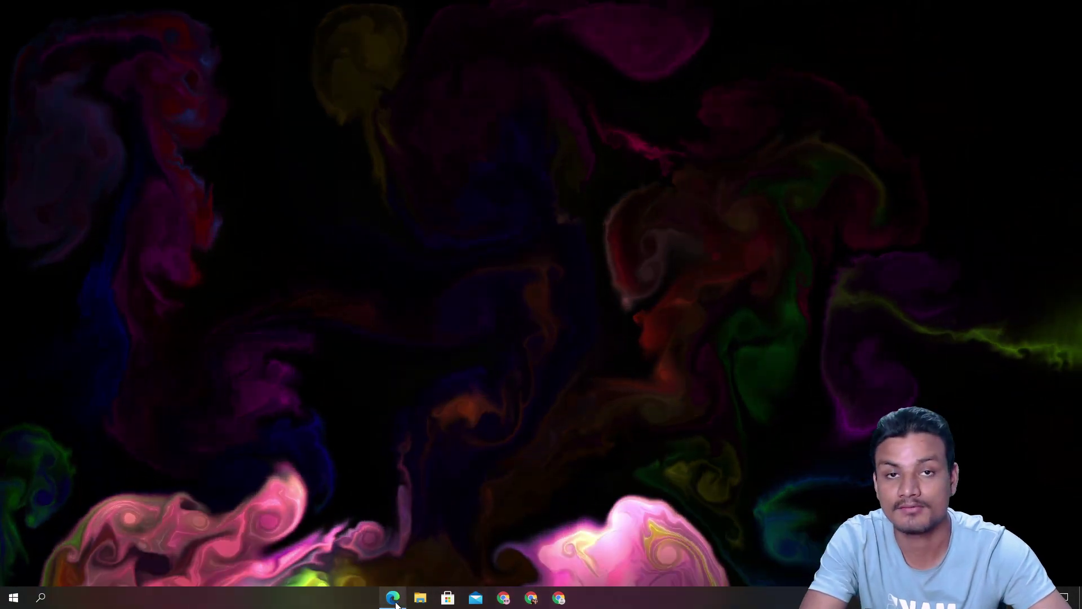
Bring up Edge showing the Genymobile/scrcpy GitHub repository page.
{"action": "left_click", "coordinate": [393, 598]}
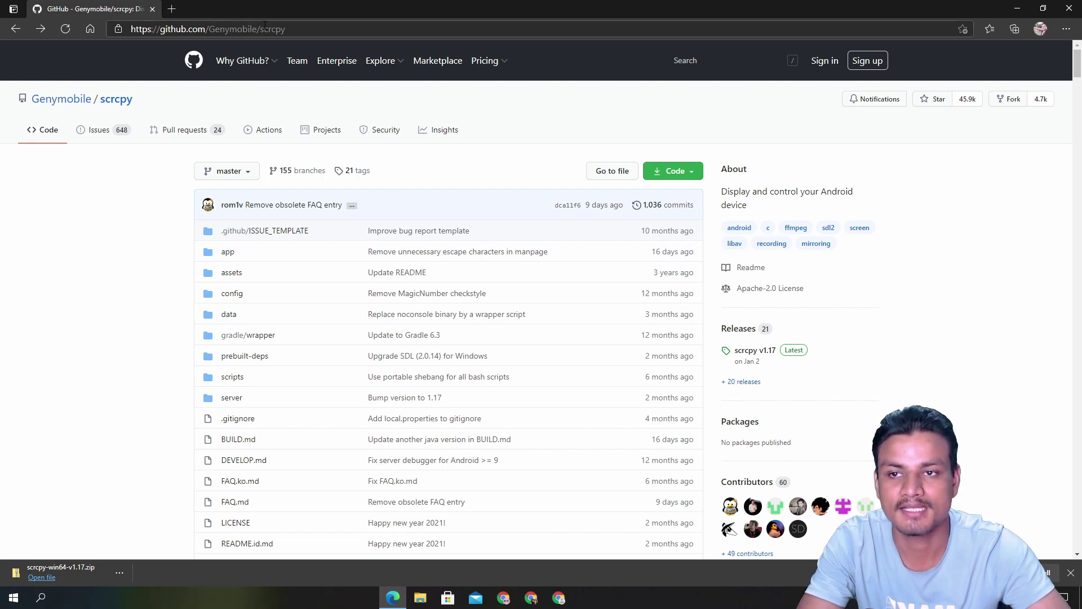
{"action": "scroll", "coordinate": [515, 208], "scroll_direction": "down", "scroll_amount": 5}
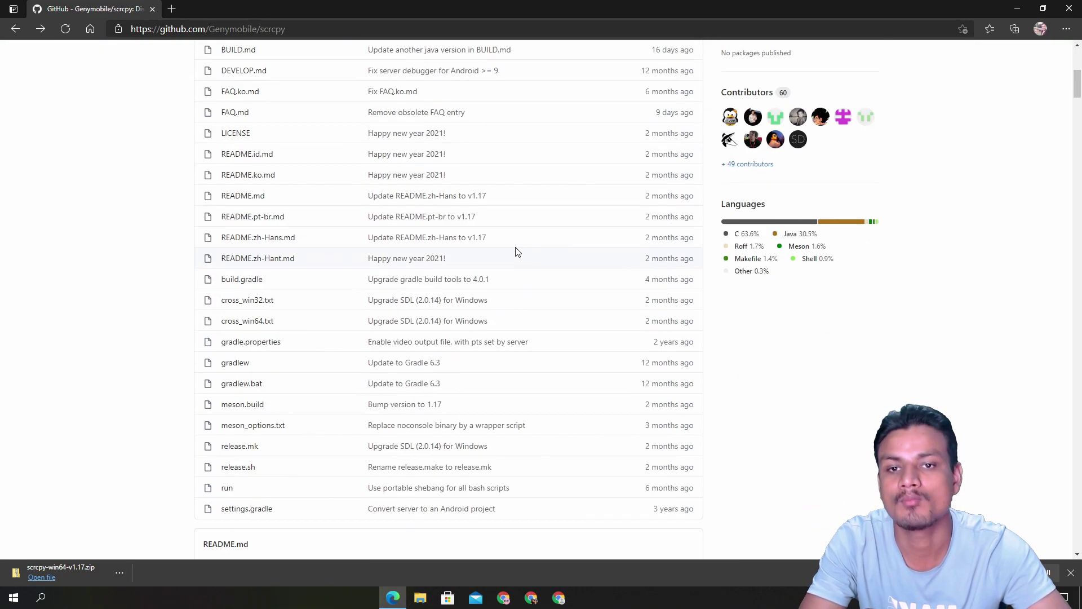
{"action": "scroll", "coordinate": [515, 249], "scroll_direction": "down", "scroll_amount": 5}
{"action": "scroll", "coordinate": [508, 299], "scroll_direction": "down", "scroll_amount": 4}
{"action": "scroll", "coordinate": [507, 290], "scroll_direction": "down", "scroll_amount": 3}
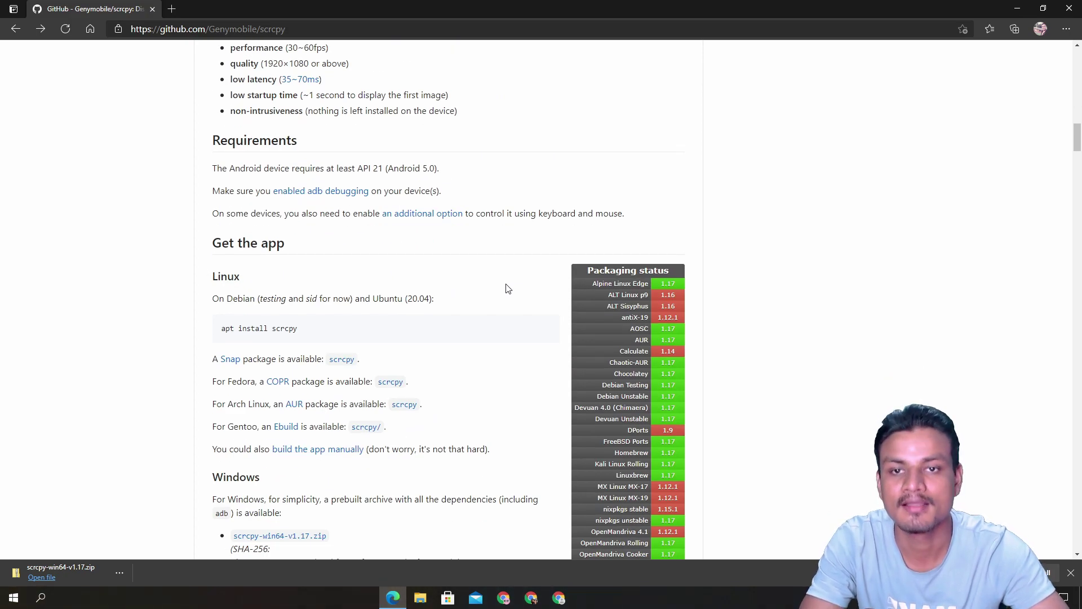
{"action": "scroll", "coordinate": [507, 289], "scroll_direction": "up", "scroll_amount": 5}
{"action": "scroll", "coordinate": [570, 285], "scroll_direction": "up", "scroll_amount": 5}
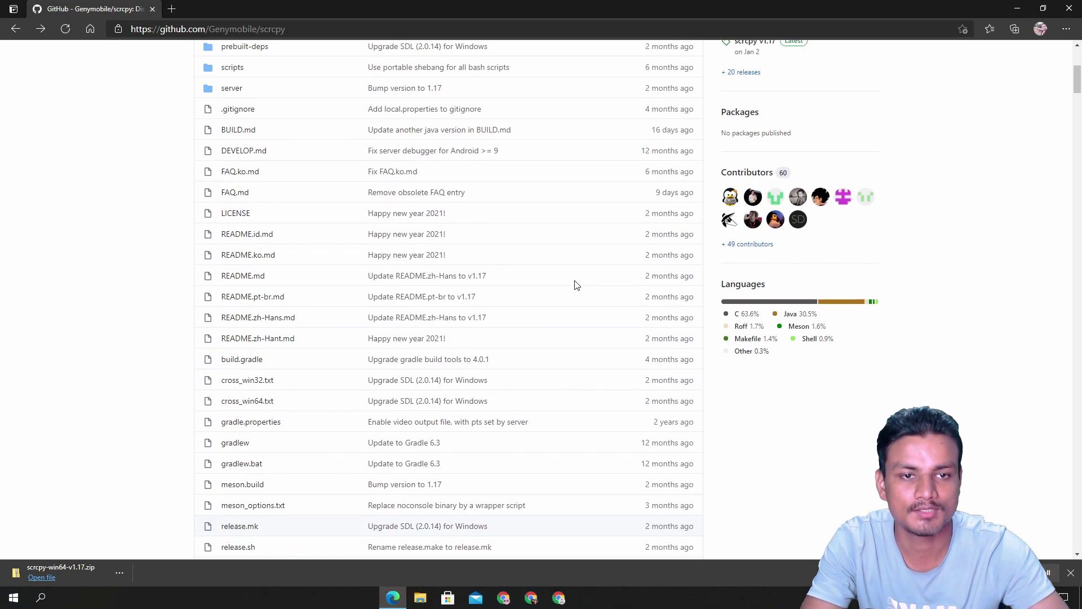
{"action": "scroll", "coordinate": [574, 285], "scroll_direction": "up", "scroll_amount": 1}
{"action": "scroll", "coordinate": [781, 198], "scroll_direction": "up", "scroll_amount": 3}
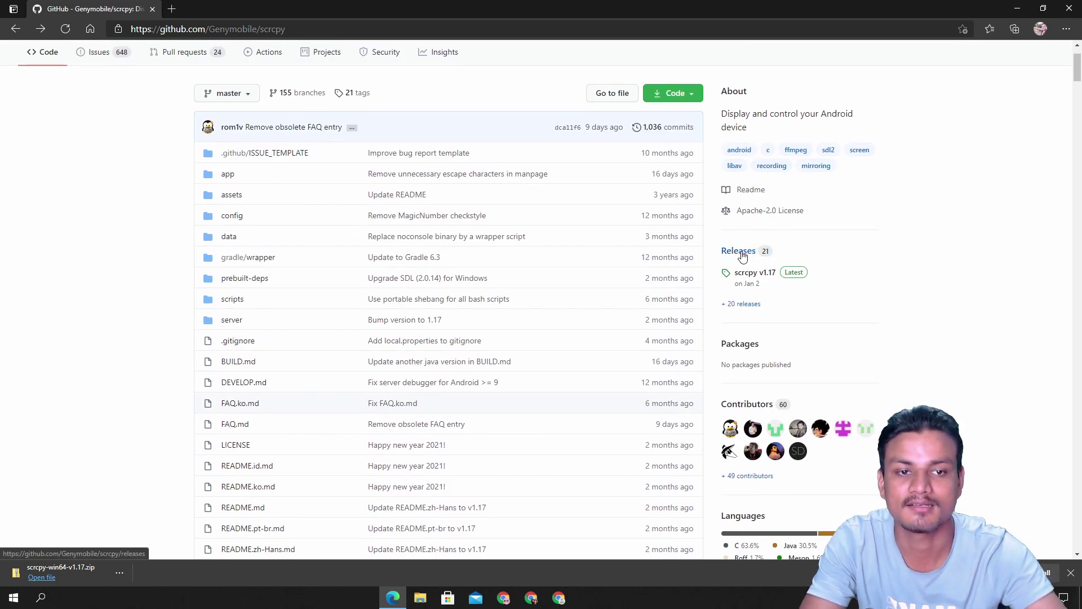
Download scrcpy-win64-v1.17.zip from the v1.17 release assets on the Releases page.
{"action": "left_click", "coordinate": [740, 252]}
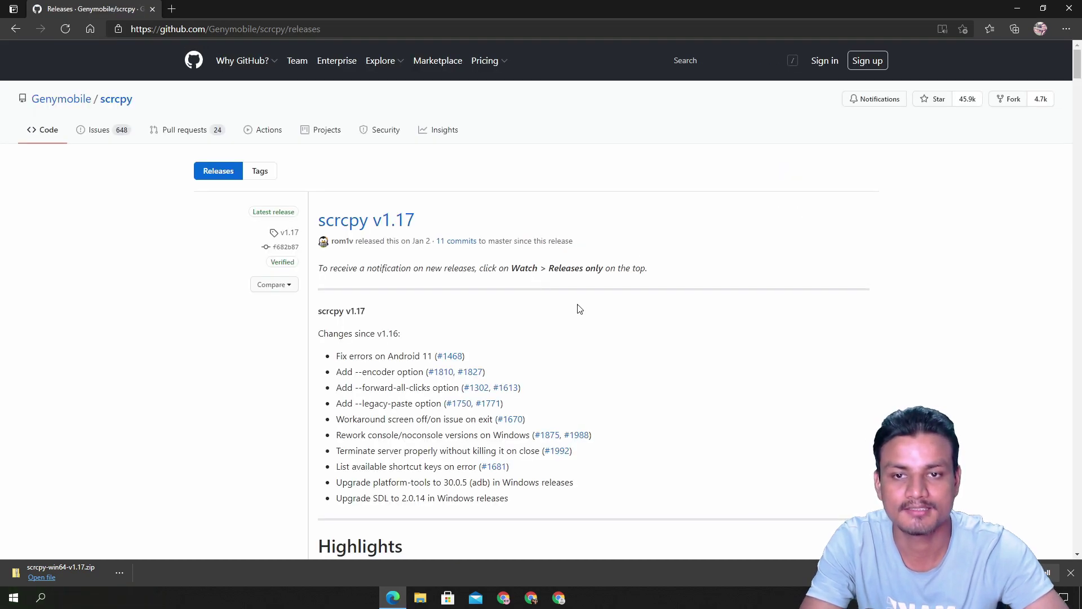
{"action": "scroll", "coordinate": [580, 309], "scroll_direction": "down", "scroll_amount": 4}
{"action": "scroll", "coordinate": [581, 282], "scroll_direction": "down", "scroll_amount": 1}
{"action": "scroll", "coordinate": [581, 282], "scroll_direction": "down", "scroll_amount": 4}
{"action": "scroll", "coordinate": [581, 282], "scroll_direction": "down", "scroll_amount": 5}
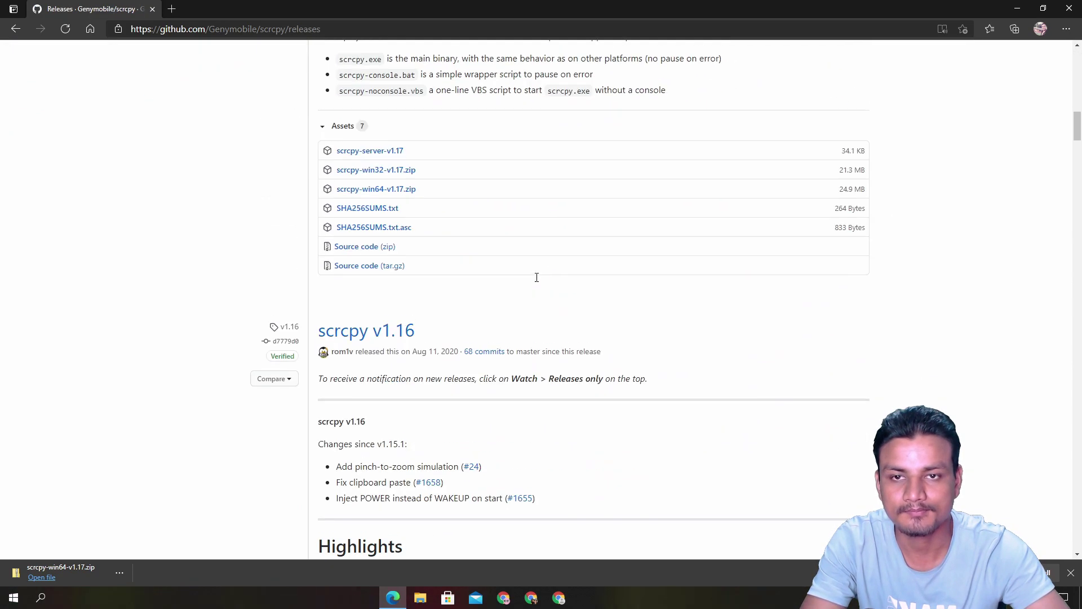
{"action": "scroll", "coordinate": [533, 269], "scroll_direction": "up", "scroll_amount": 2}
{"action": "scroll", "coordinate": [352, 307], "scroll_direction": "up", "scroll_amount": 2}
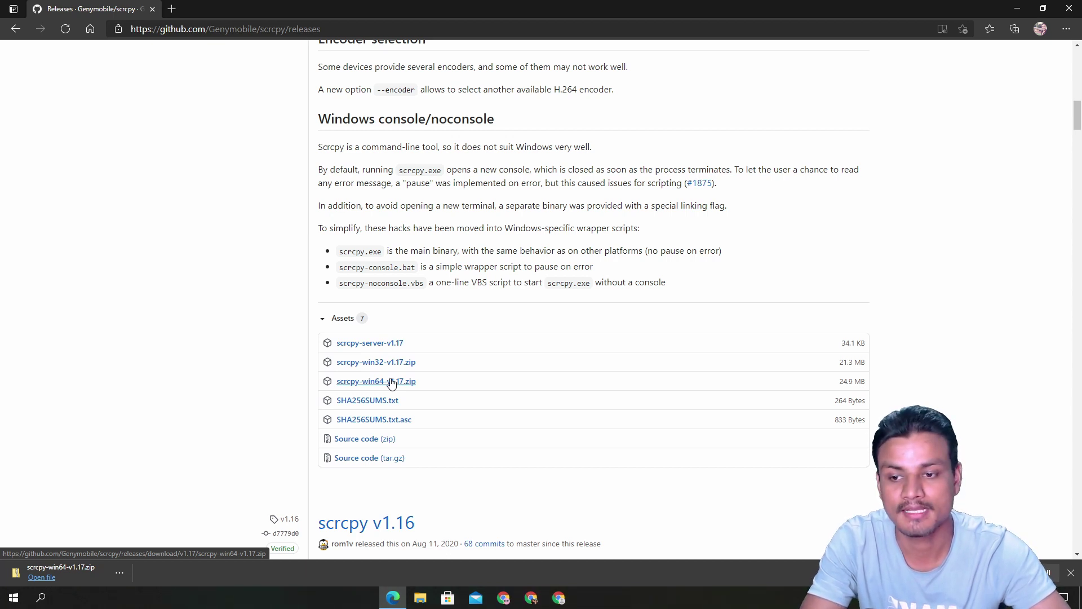
{"action": "left_click", "coordinate": [1071, 574]}
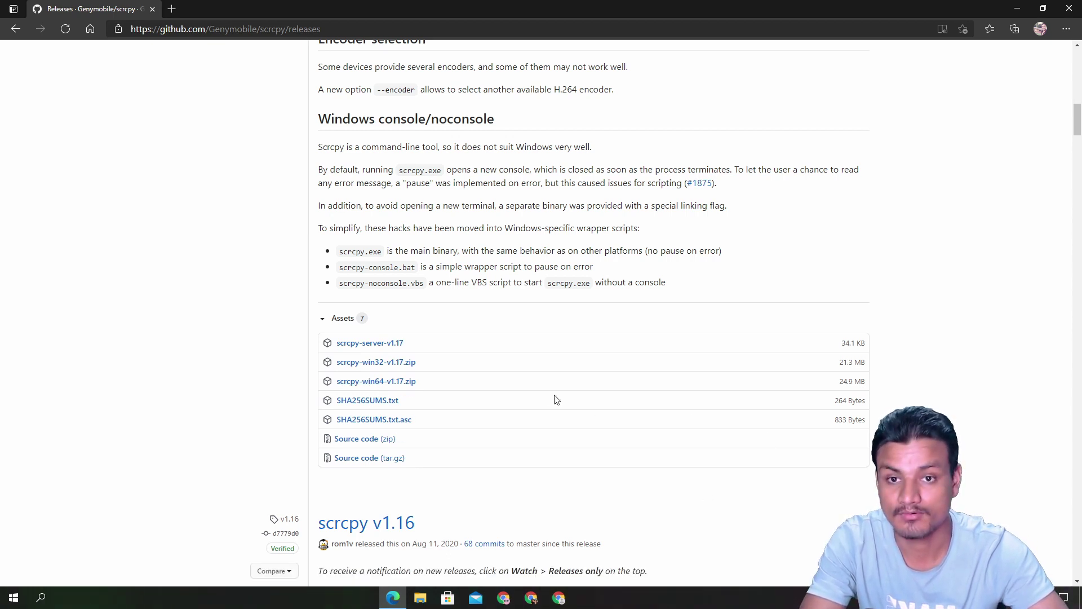
{"action": "left_click", "coordinate": [354, 387]}
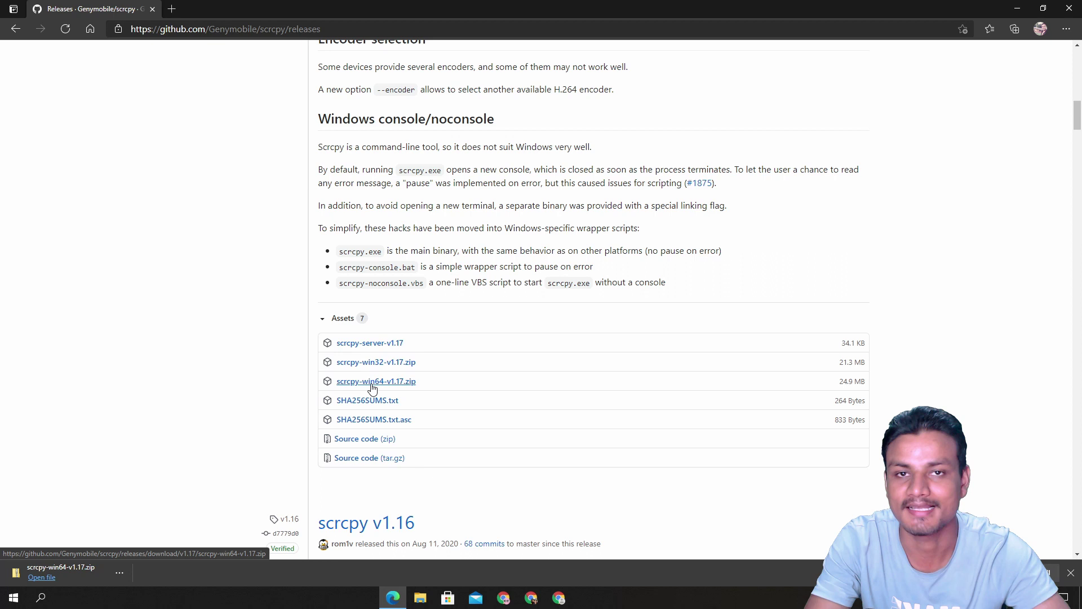
Extract scrcpy-win64-v1.17.zip with 7-Zip into a scrcpy-win64-v1.17 folder.
{"action": "left_click", "coordinate": [122, 570]}
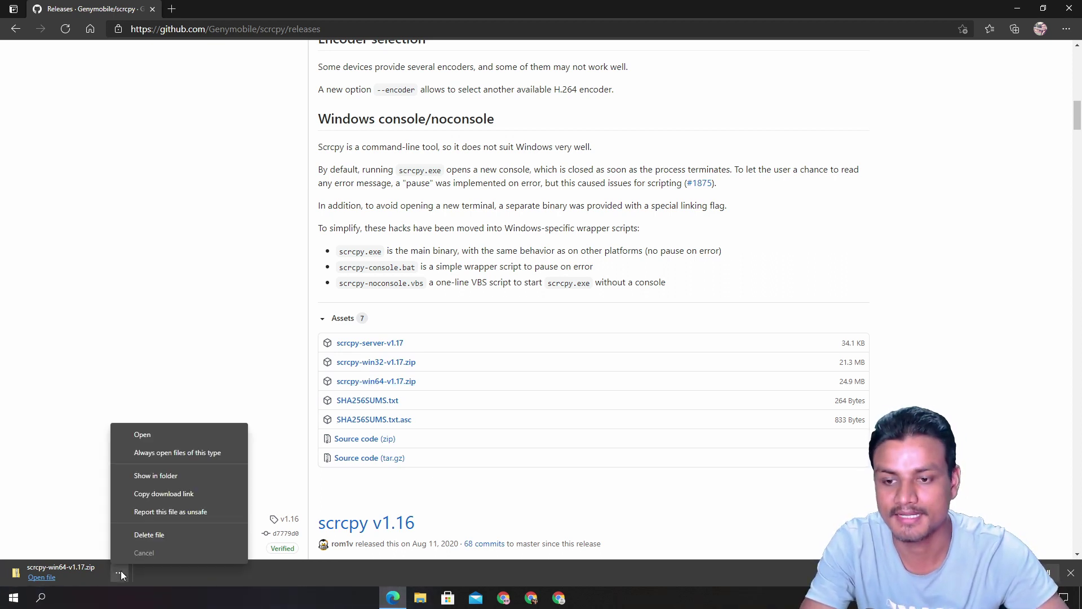
{"action": "left_click", "coordinate": [208, 478]}
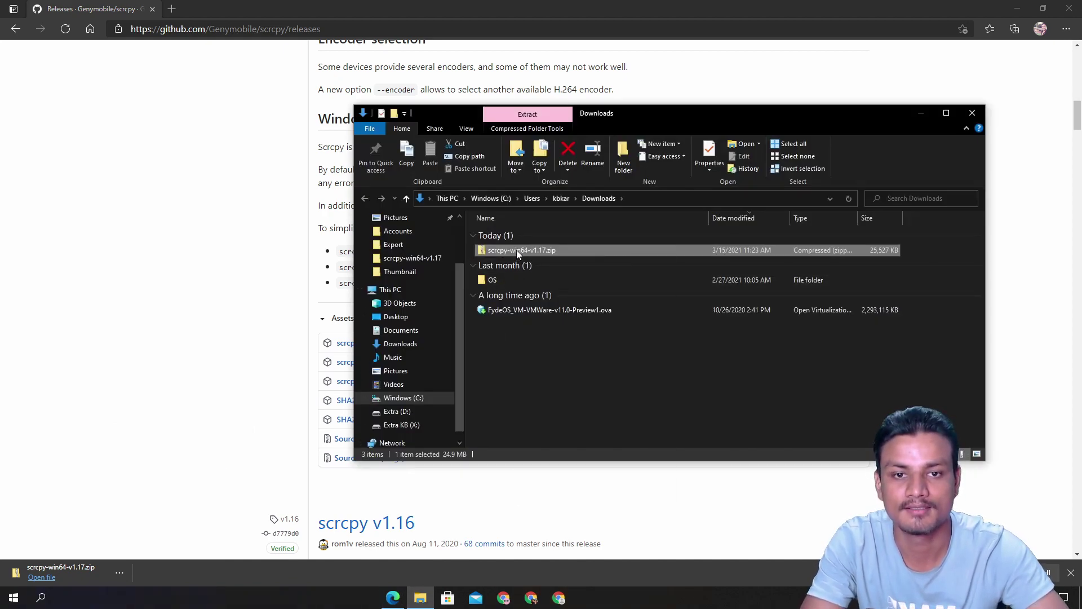
{"action": "right_click", "coordinate": [517, 250]}
{"action": "mouse_move", "coordinate": [592, 300]}
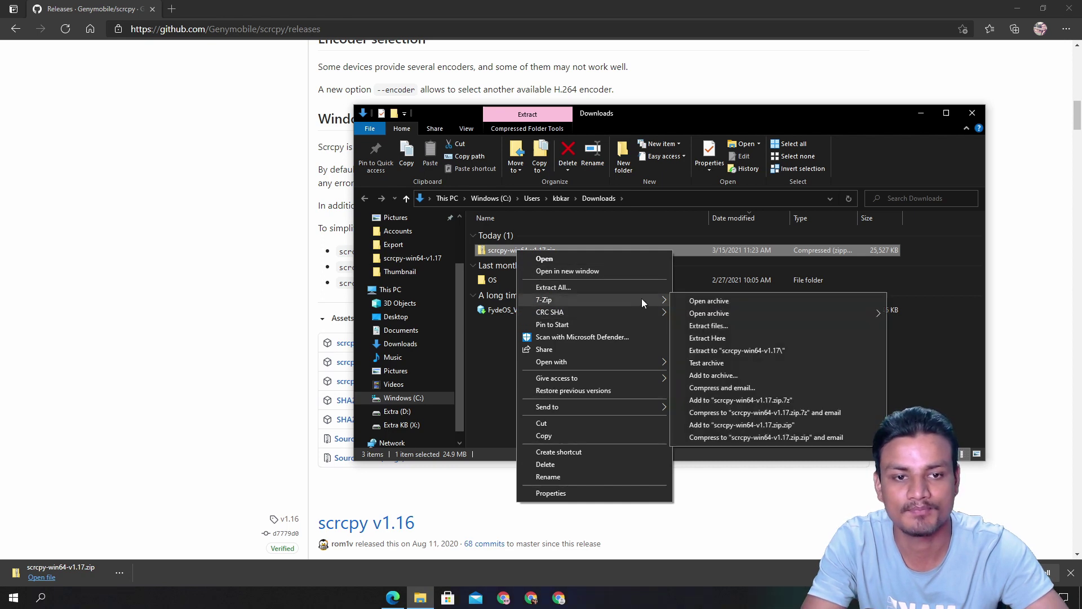
{"action": "left_click", "coordinate": [728, 351]}
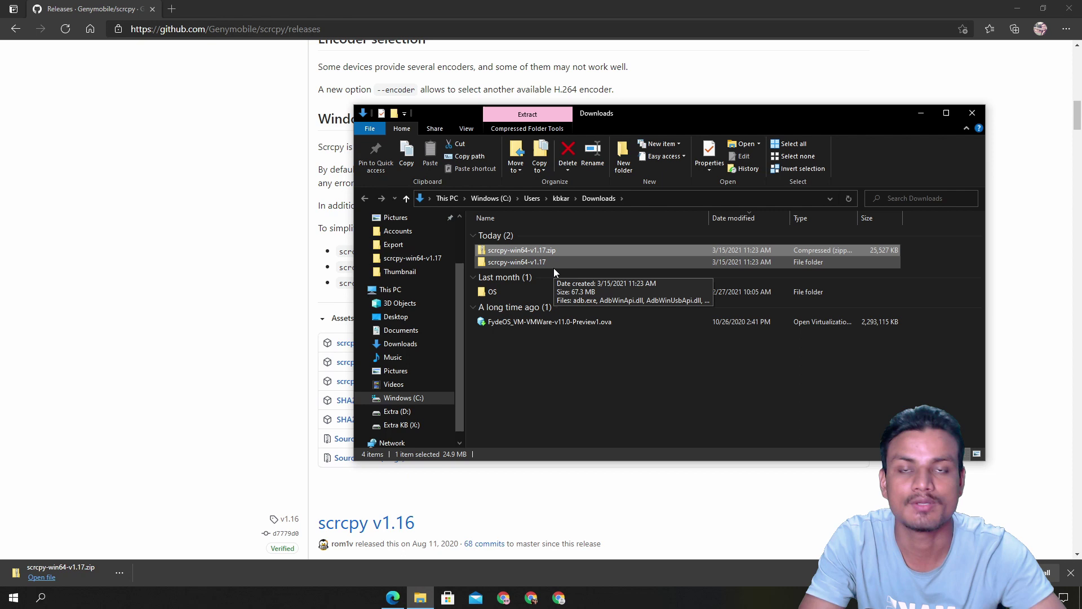
Open the scrcpy-win64-v1.17 folder and select its 13 extracted files.
{"action": "left_click", "coordinate": [530, 266]}
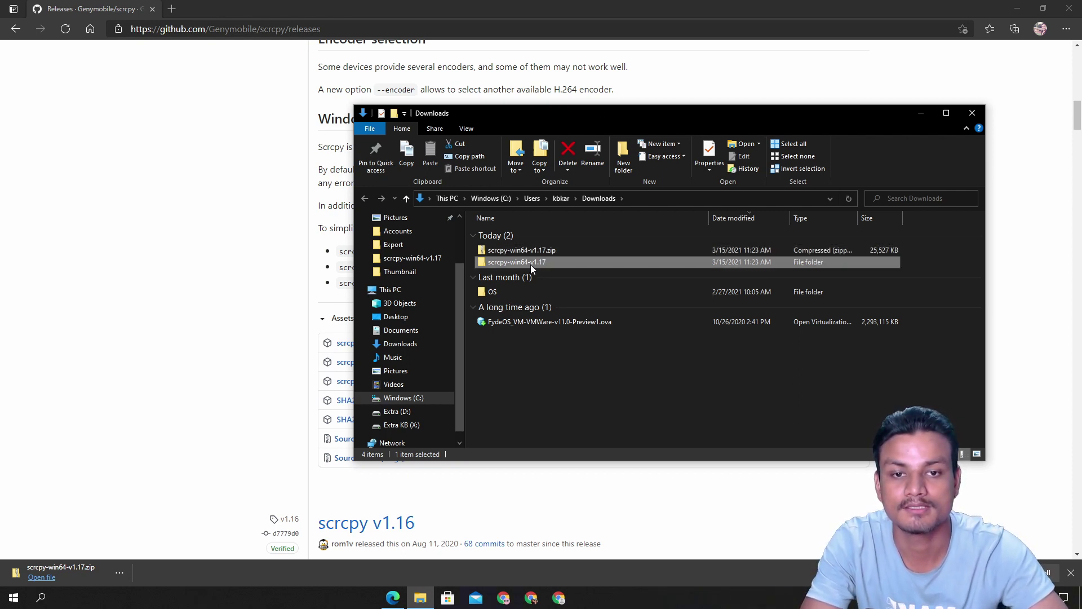
{"action": "double_click", "coordinate": [530, 265]}
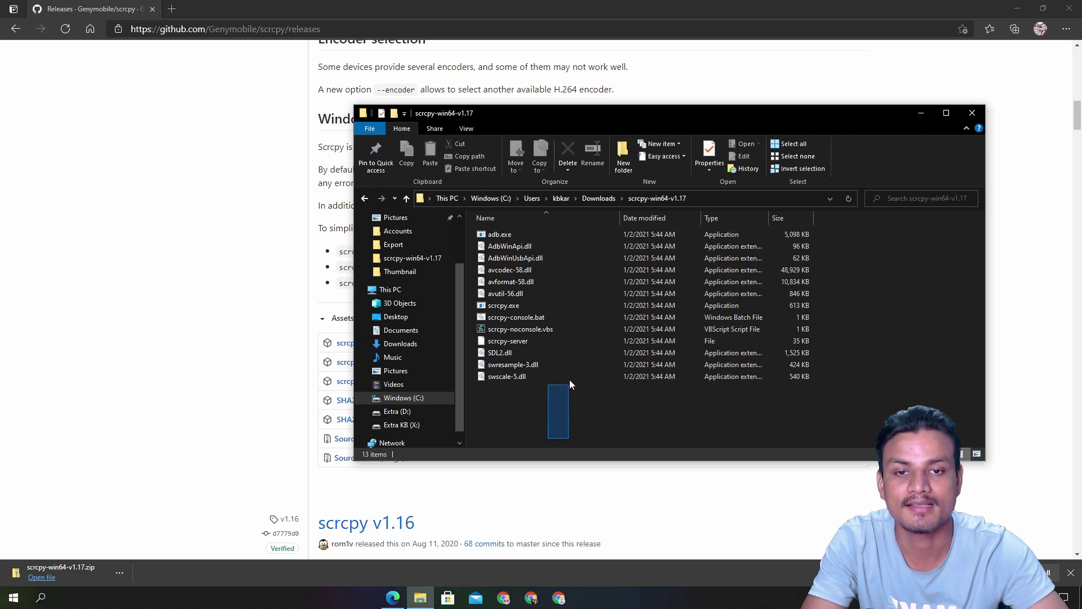
{"action": "left_click_drag", "start_coordinate": [570, 383], "coordinate": [575, 234]}
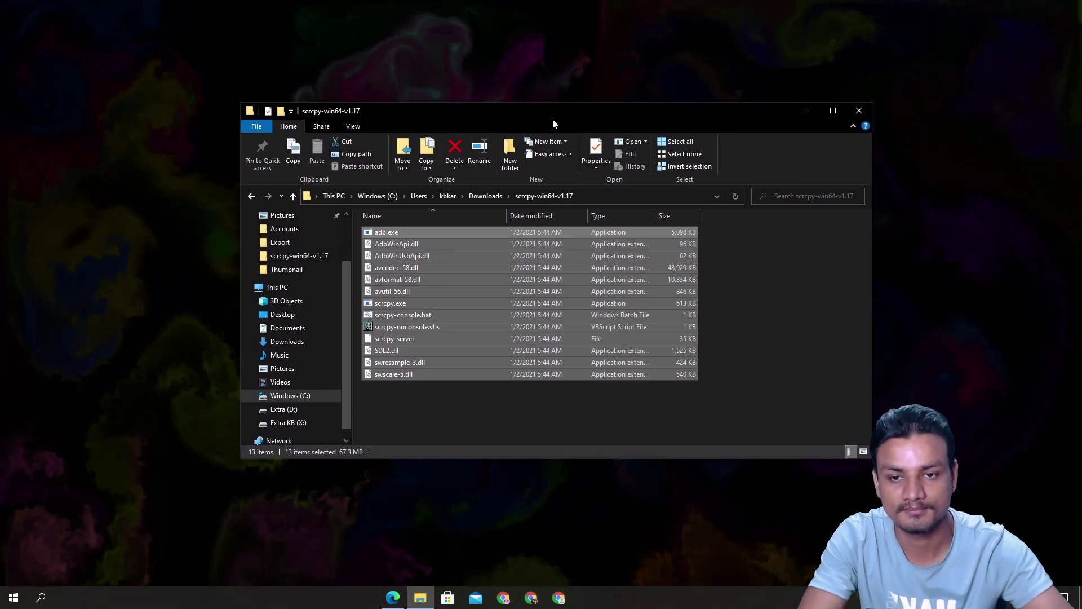
Confirm developer mode via About phone's Build number, then return to Settings.
{"action": "key", "text": "alt+n"}
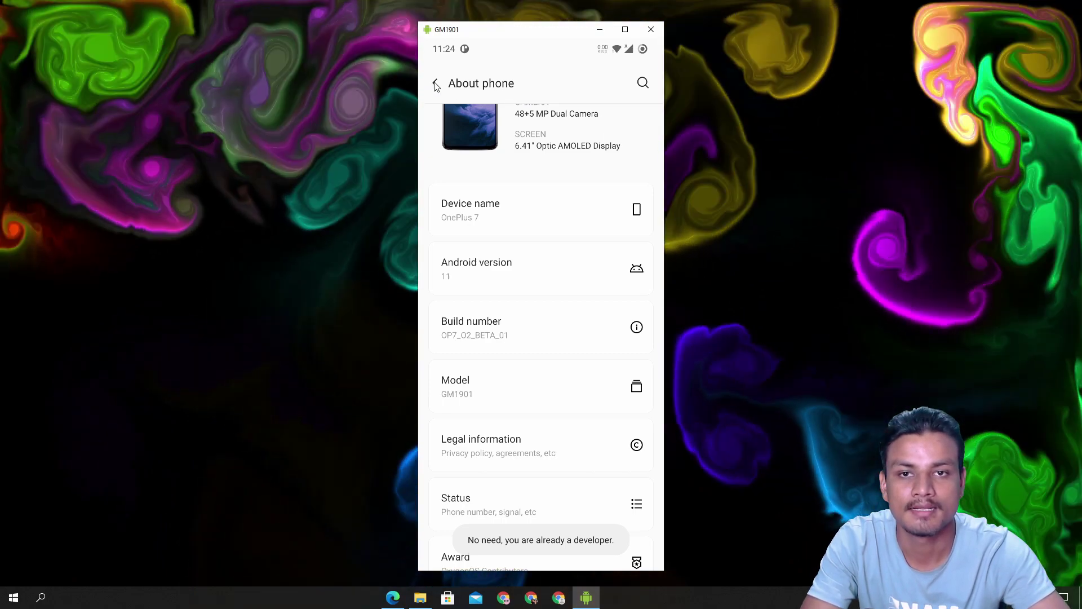
{"action": "left_click", "coordinate": [435, 83]}
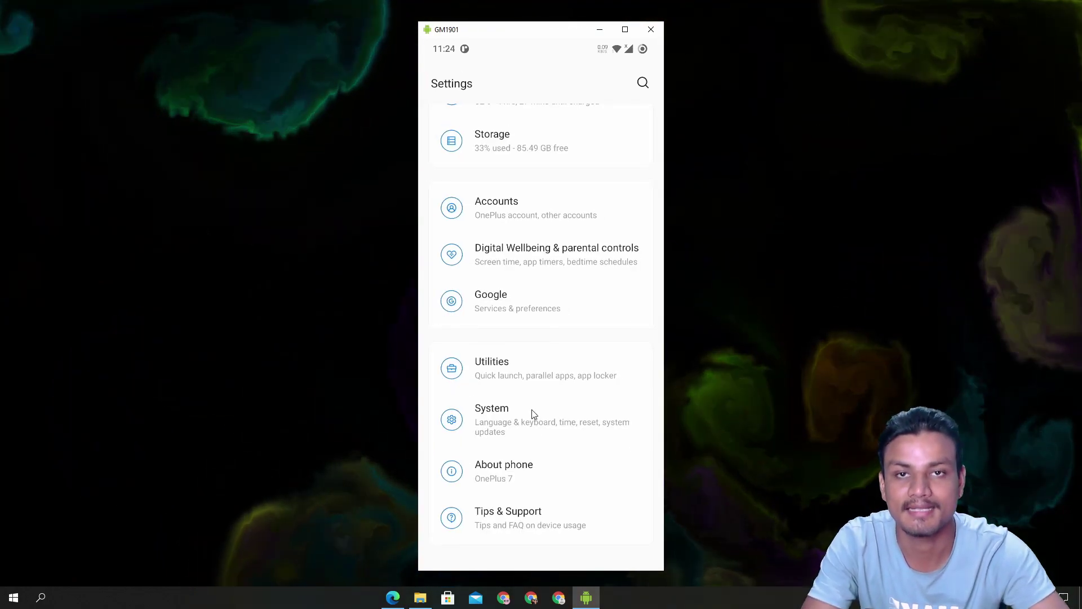
{"action": "left_click", "coordinate": [505, 425]}
{"action": "scroll", "coordinate": [525, 411], "scroll_direction": "down", "scroll_amount": 2}
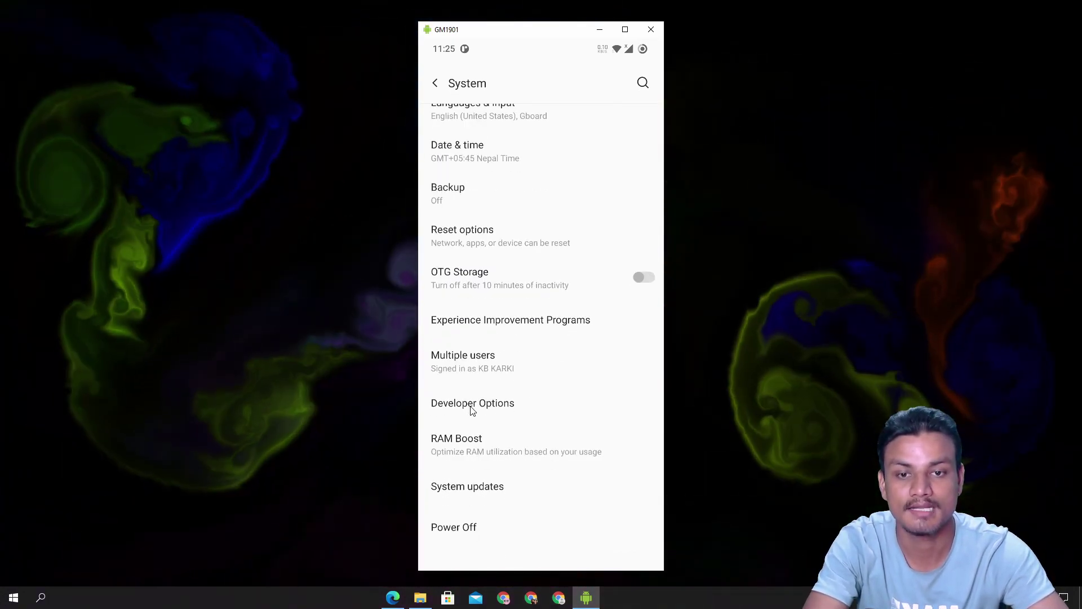
{"action": "left_click", "coordinate": [475, 409]}
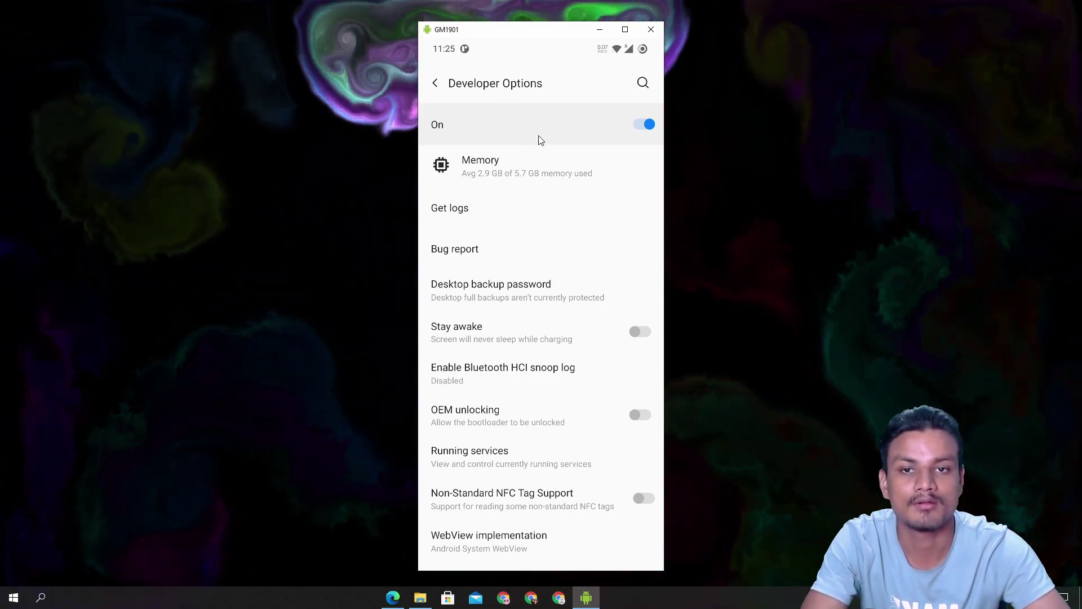
{"action": "scroll", "coordinate": [533, 314], "scroll_direction": "down", "scroll_amount": 2}
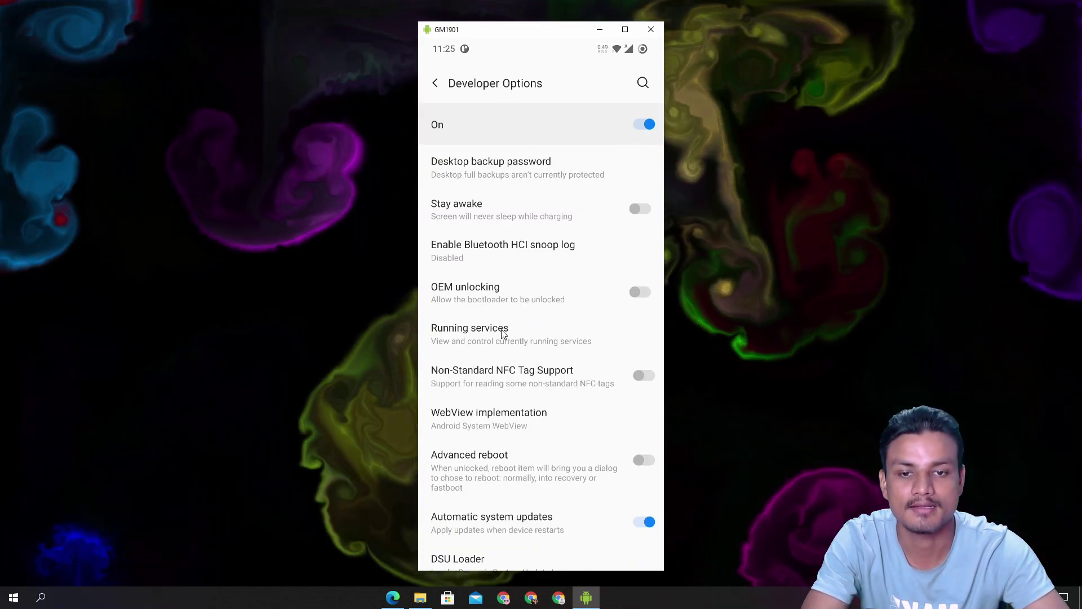
{"action": "scroll", "coordinate": [533, 321], "scroll_direction": "down", "scroll_amount": 2}
{"action": "scroll", "coordinate": [533, 331], "scroll_direction": "down", "scroll_amount": 1}
{"action": "scroll", "coordinate": [534, 322], "scroll_direction": "down", "scroll_amount": 2}
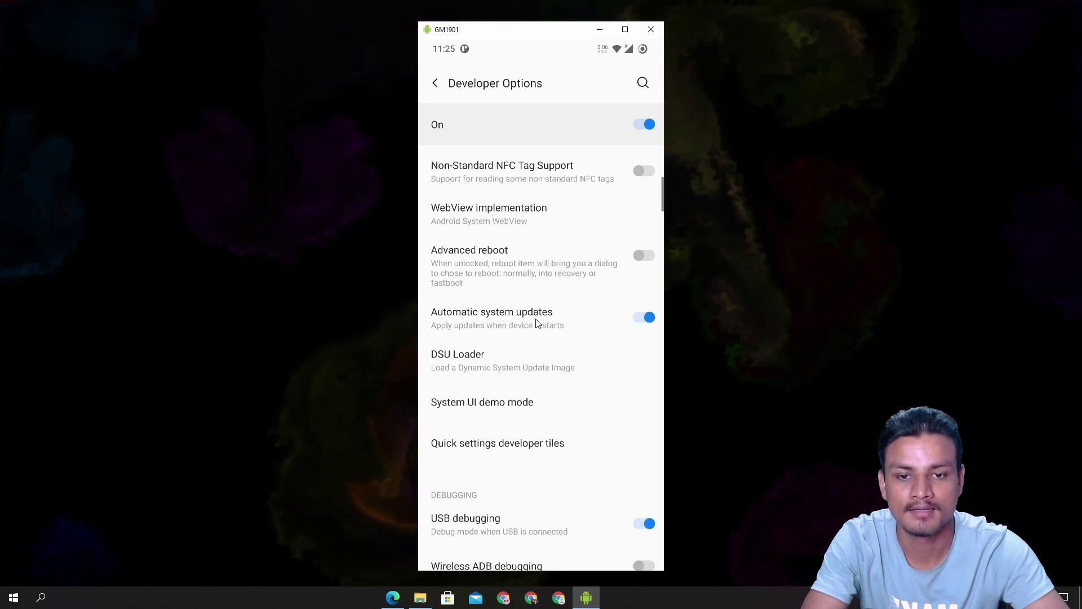
{"action": "scroll", "coordinate": [534, 320], "scroll_direction": "down", "scroll_amount": 3}
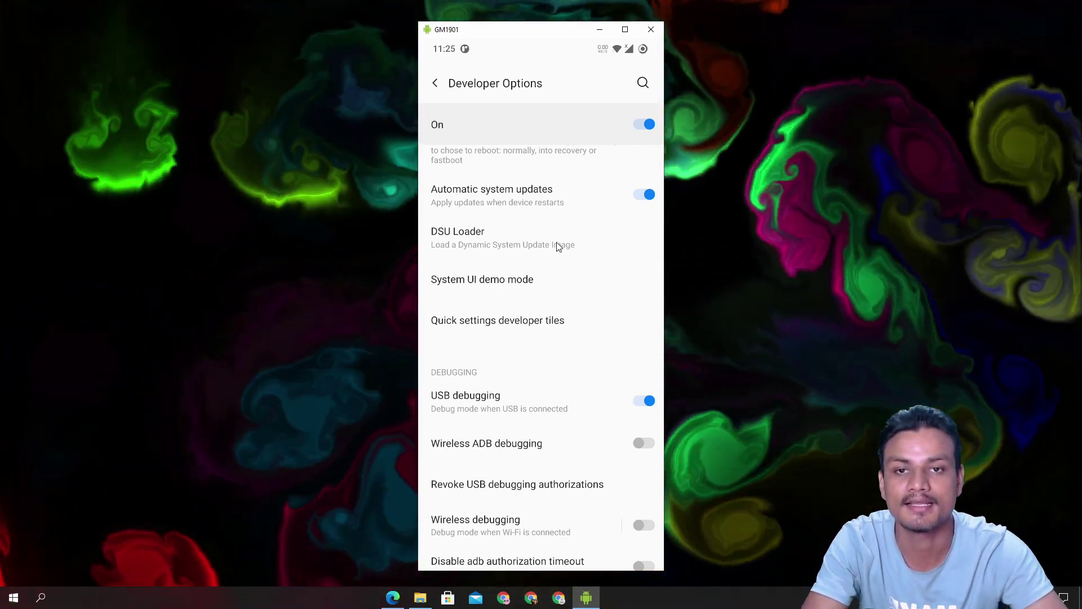
{"action": "left_click", "coordinate": [437, 84]}
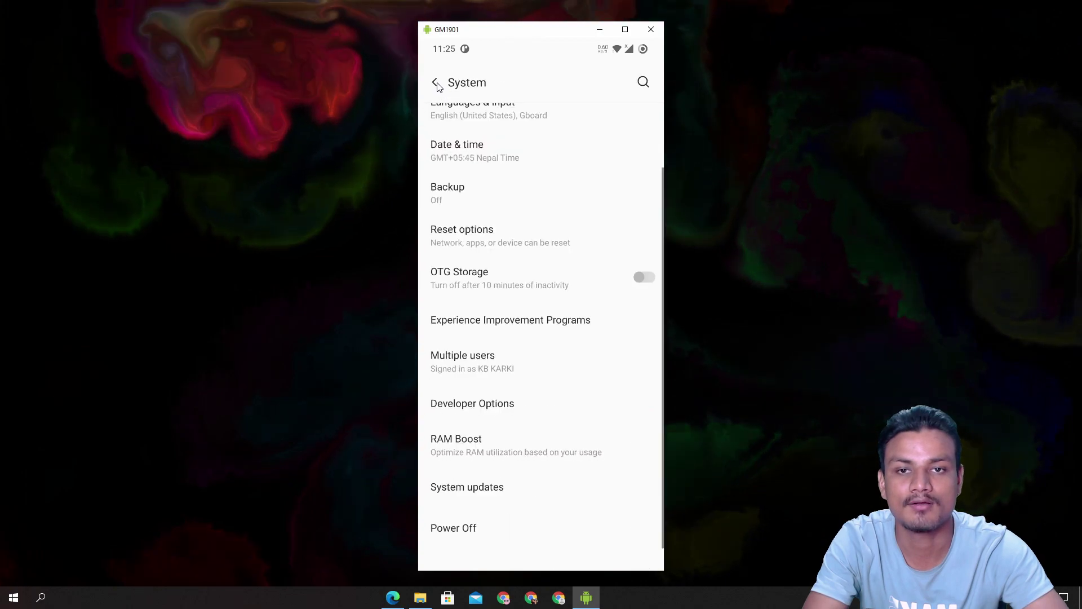
{"action": "left_click", "coordinate": [437, 84]}
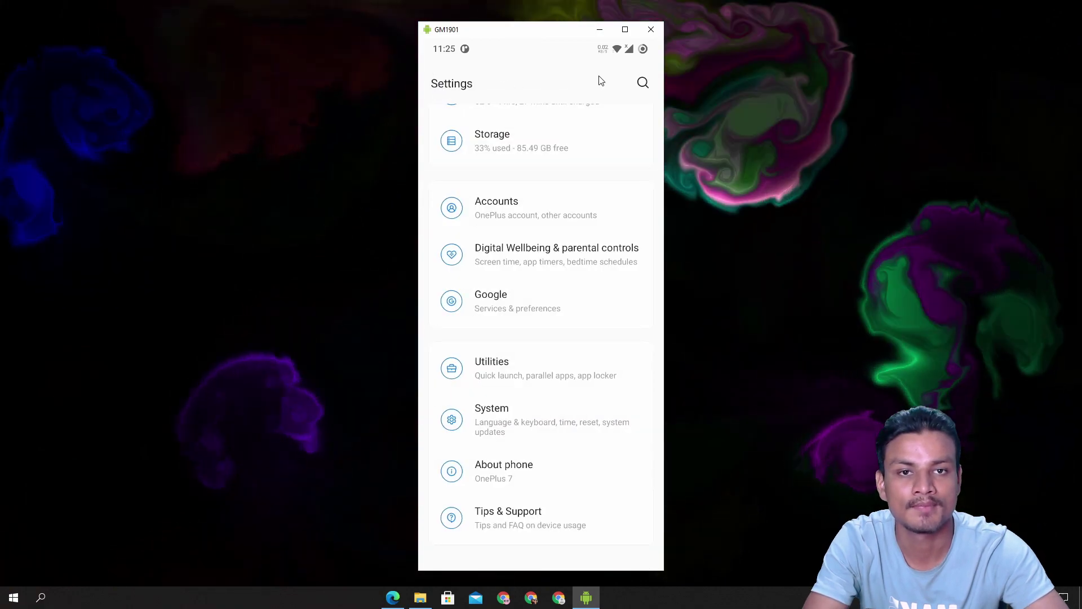
{"action": "left_click", "coordinate": [655, 31]}
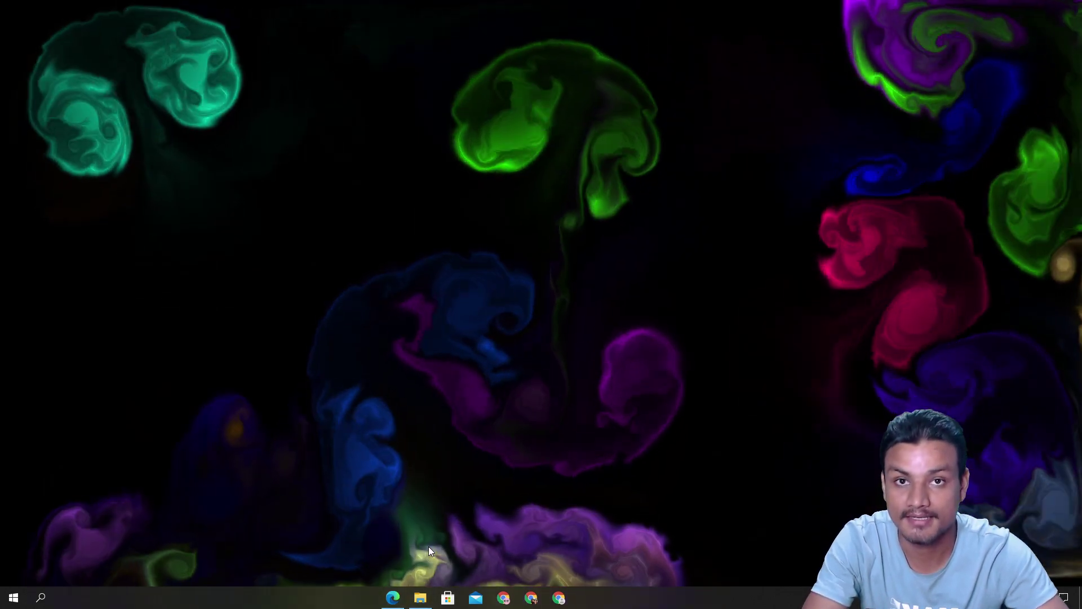
{"action": "left_click", "coordinate": [420, 598]}
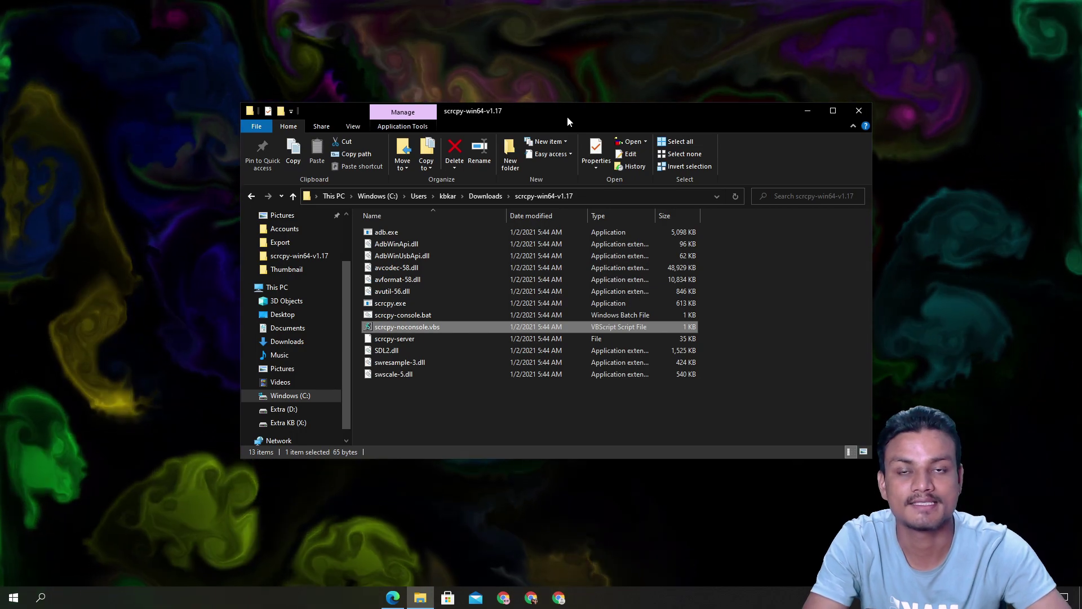
{"action": "left_click_drag", "start_coordinate": [567, 116], "coordinate": [573, 95]}
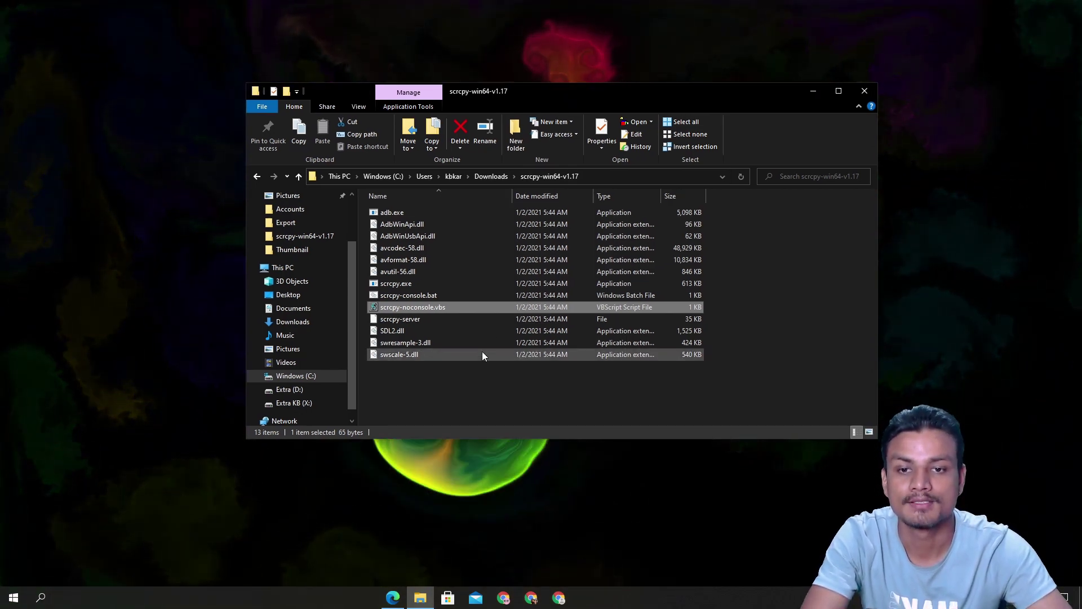
{"action": "left_click", "coordinate": [464, 385]}
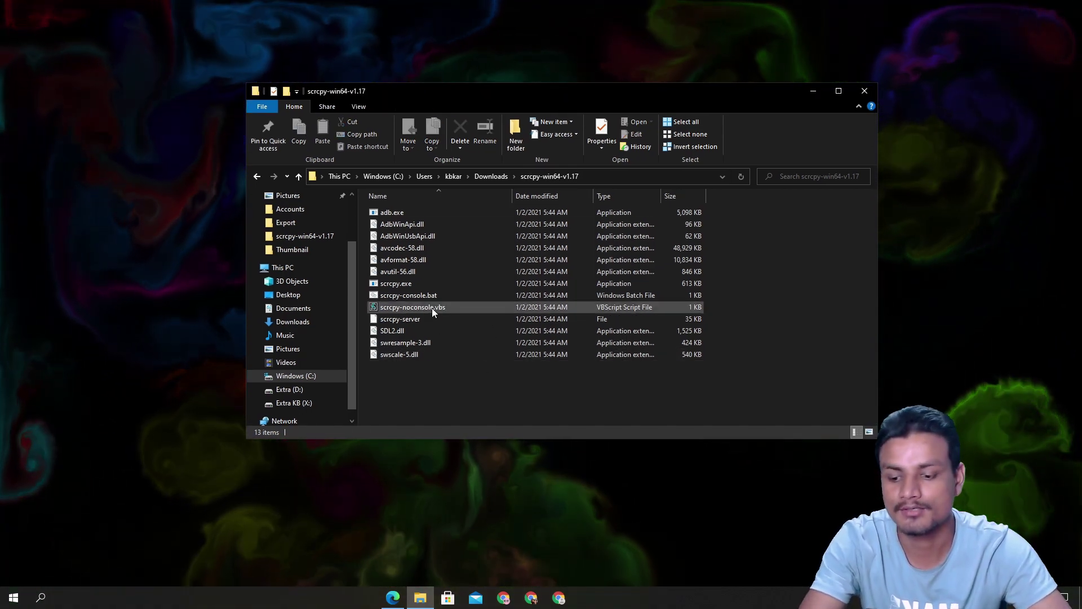
{"action": "left_click", "coordinate": [432, 308]}
{"action": "left_click", "coordinate": [431, 294], "text": "ctrl"}
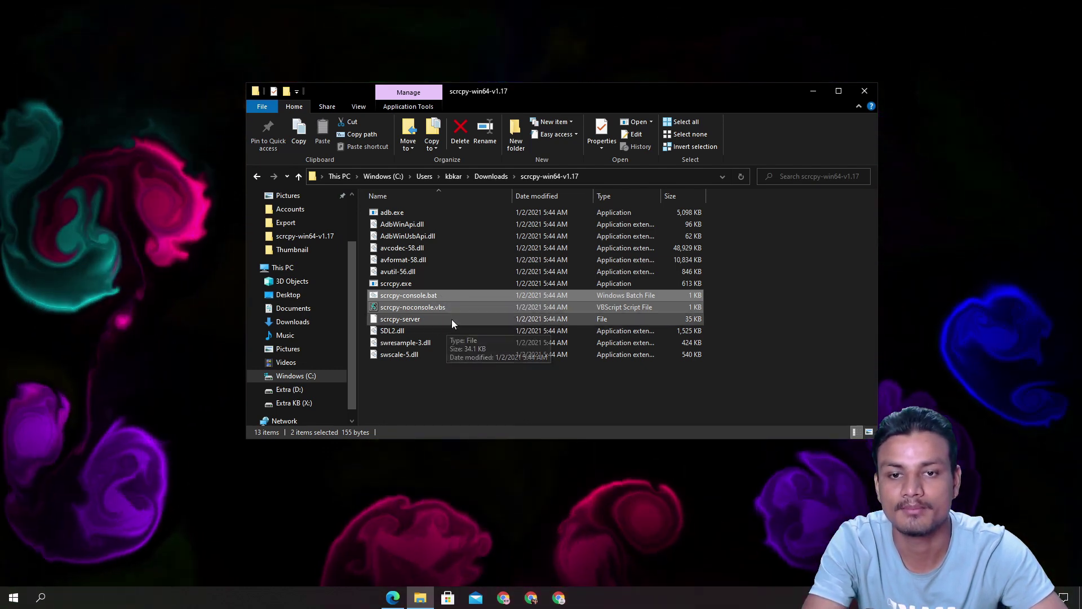
{"action": "left_click", "coordinate": [402, 296]}
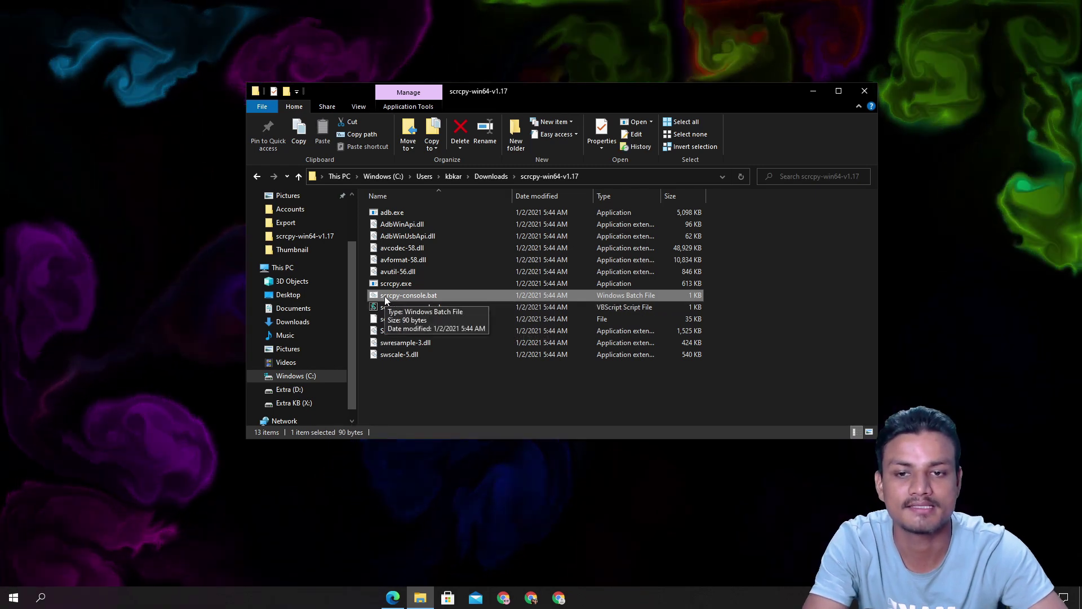
{"action": "left_click", "coordinate": [397, 308]}
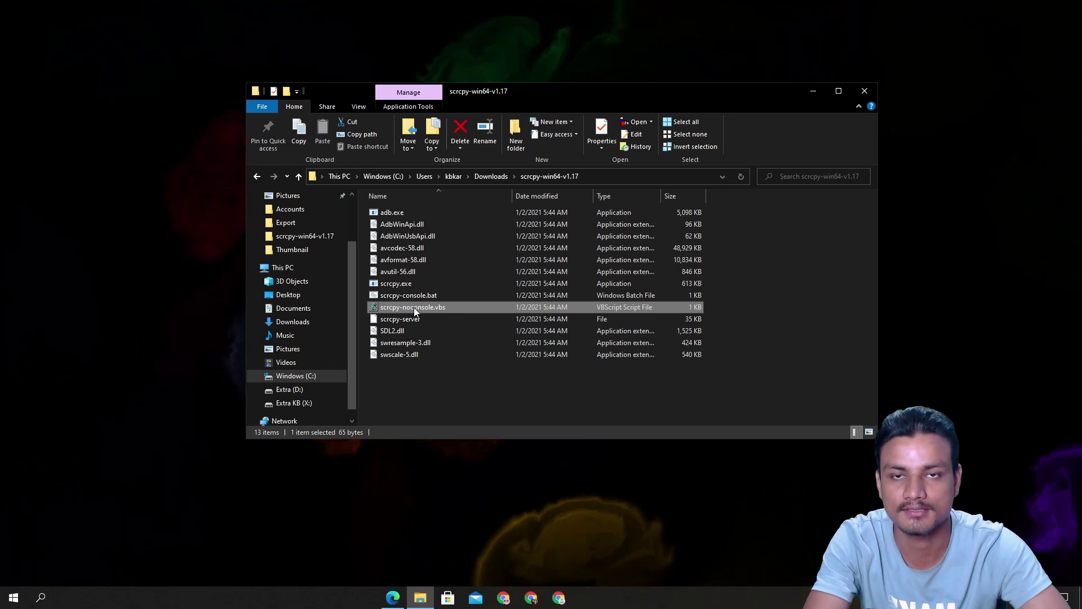
{"action": "left_click", "coordinate": [430, 294]}
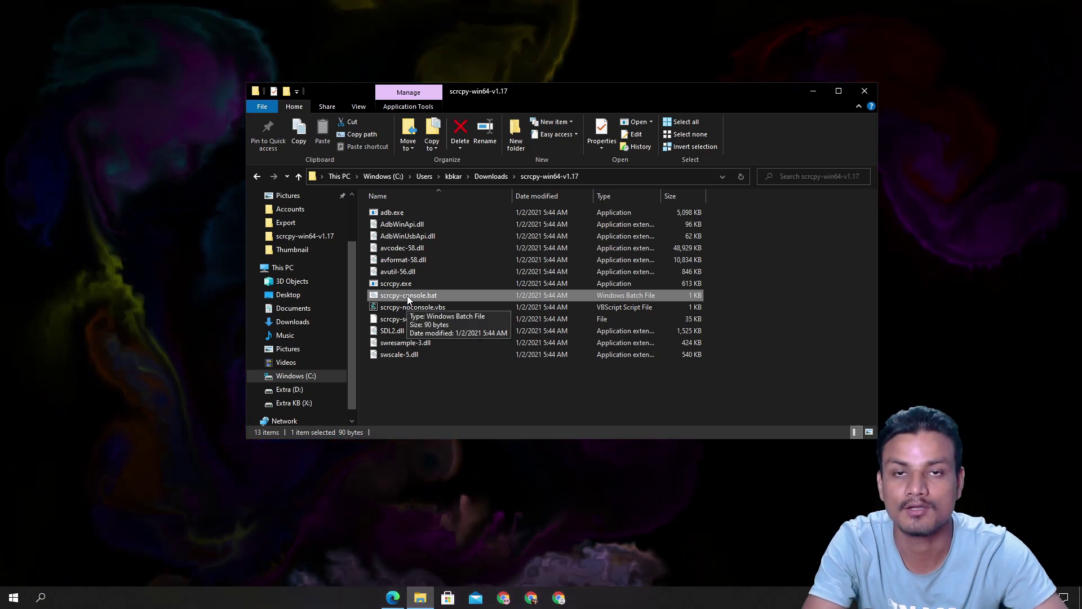
{"action": "double_click", "coordinate": [406, 295]}
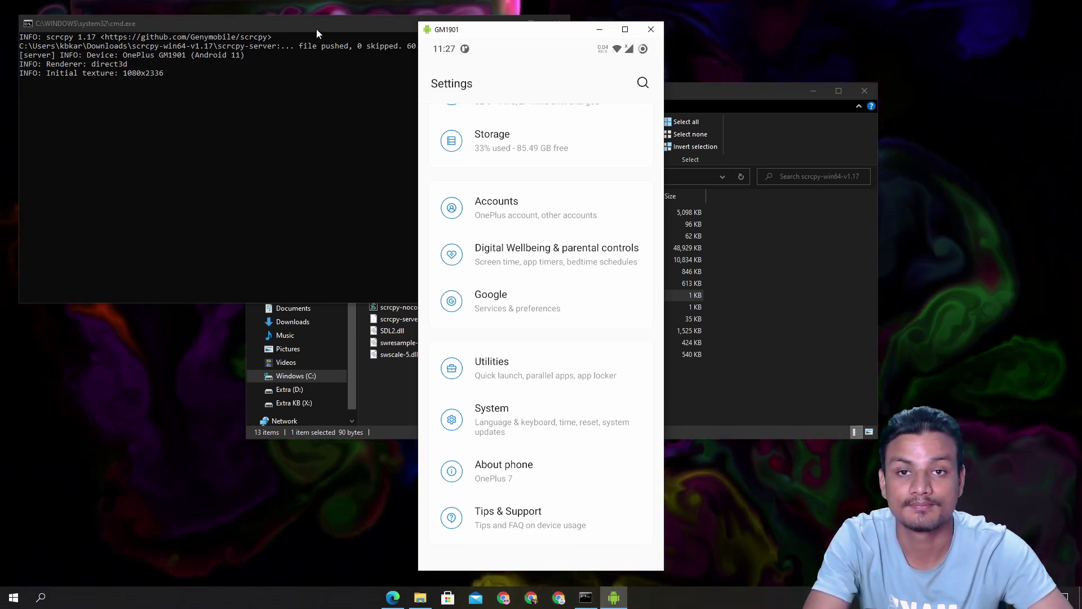
{"action": "left_click", "coordinate": [317, 33]}
{"action": "mouse_move", "coordinate": [427, 41]}
{"action": "left_mouse_down"}
{"action": "mouse_move", "coordinate": [584, 130]}
{"action": "mouse_move", "coordinate": [695, 151]}
{"action": "left_mouse_up"}
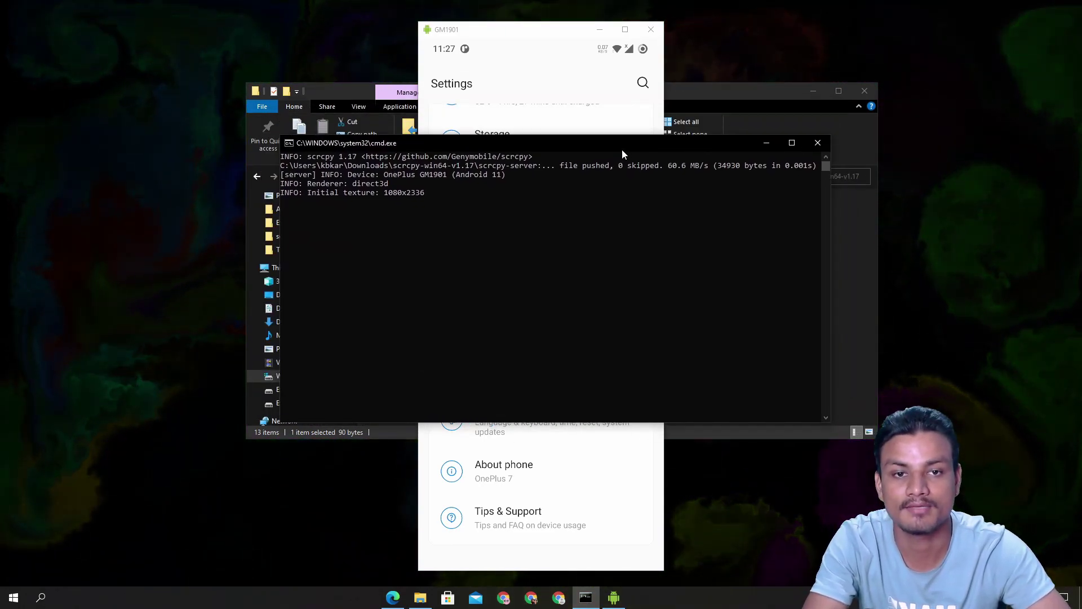
{"action": "left_click_drag", "start_coordinate": [626, 146], "coordinate": [255, 124]}
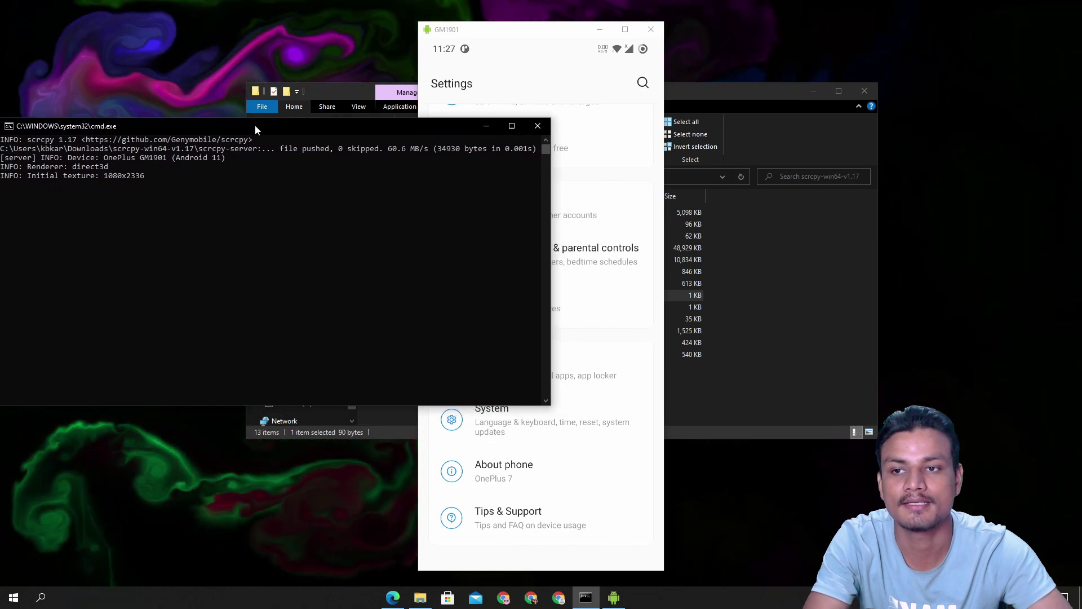
{"action": "left_click", "coordinate": [537, 128]}
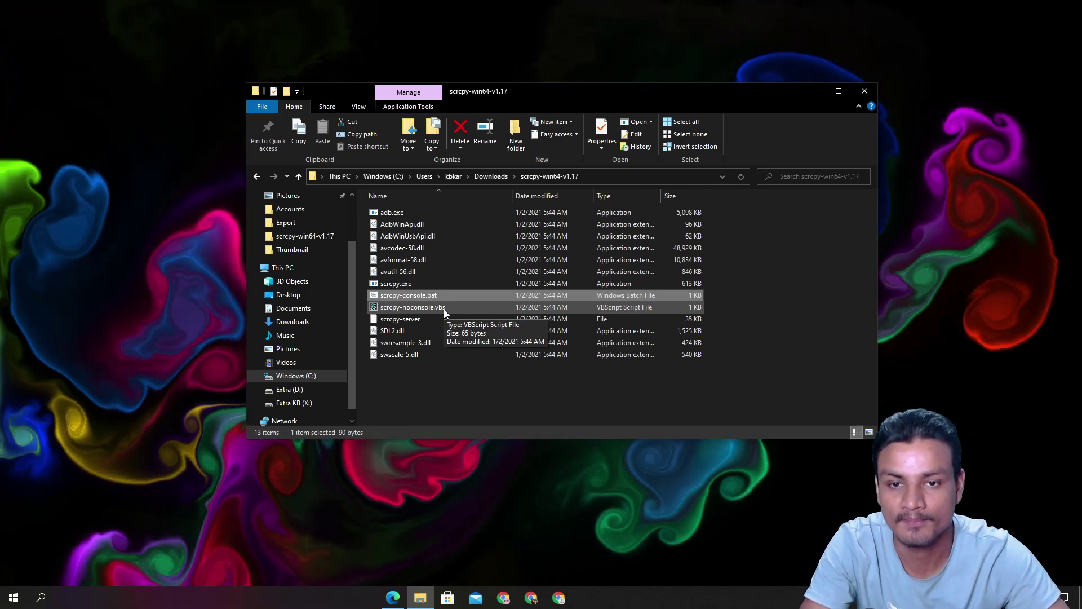
Launch scrcpy-noconsole.vbs to mirror the phone without a console window.
{"action": "left_click", "coordinate": [444, 309]}
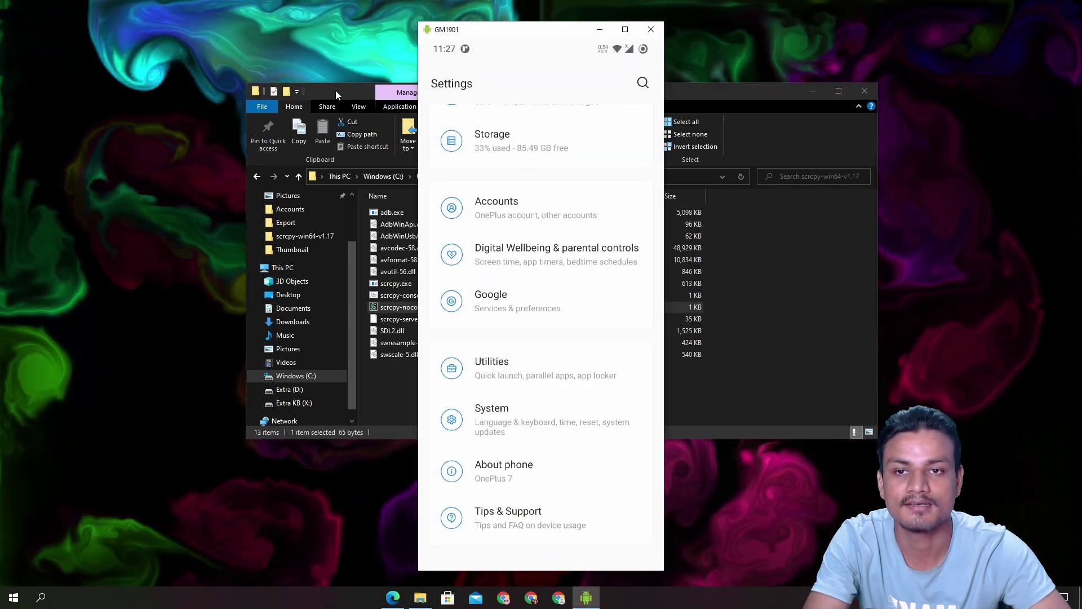
{"action": "left_click", "coordinate": [335, 91]}
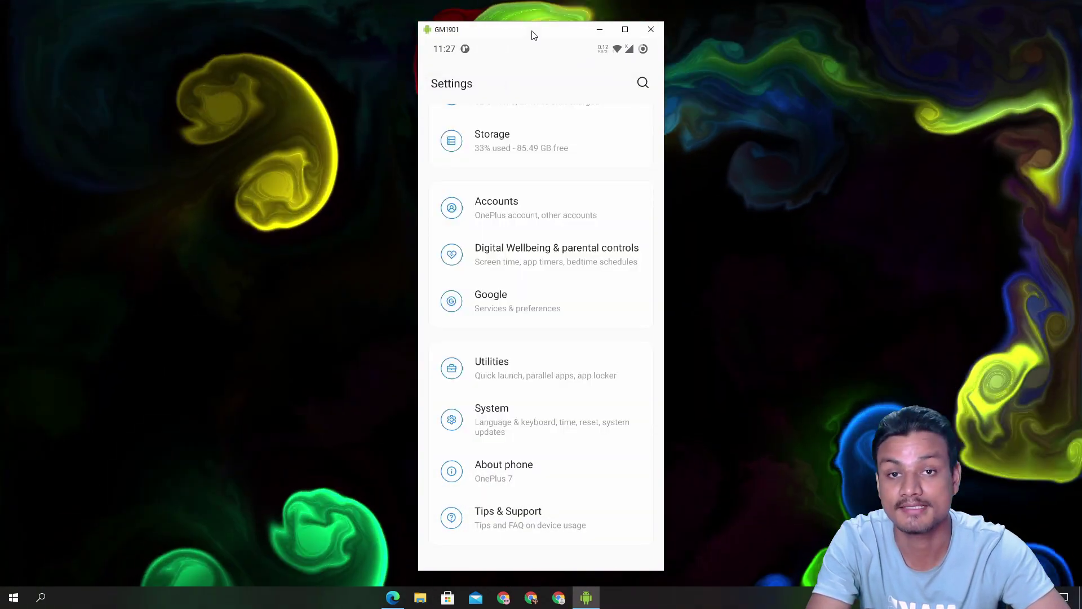
Visit About phone and back, then open the phone's Settings search.
{"action": "left_click_drag", "start_coordinate": [511, 33], "coordinate": [519, 24]}
{"action": "scroll", "coordinate": [557, 348], "scroll_direction": "up", "scroll_amount": 10}
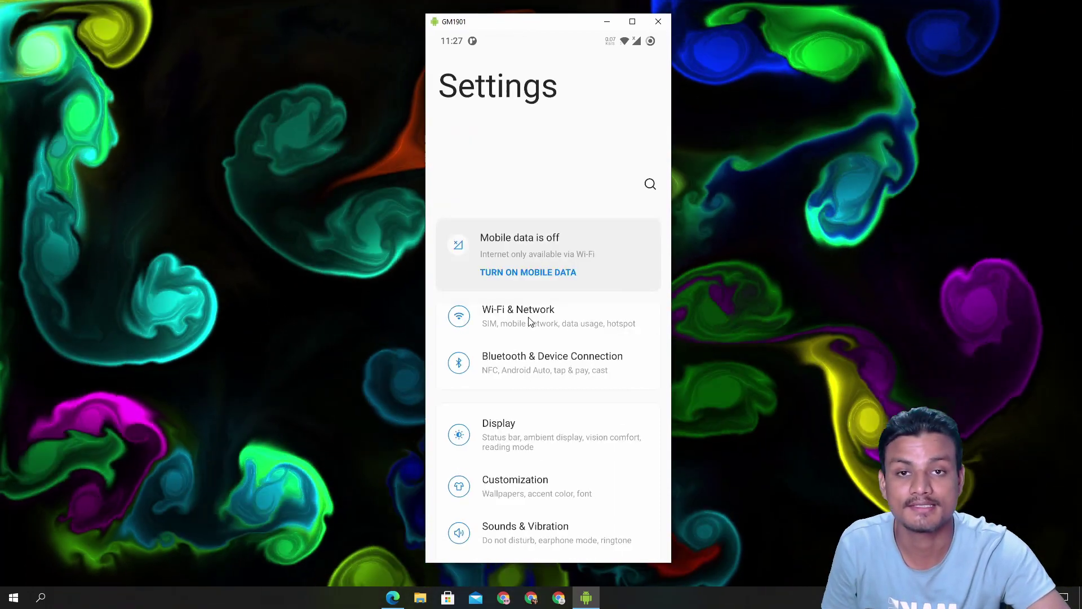
{"action": "scroll", "coordinate": [573, 336], "scroll_direction": "down", "scroll_amount": 2}
{"action": "scroll", "coordinate": [570, 338], "scroll_direction": "down", "scroll_amount": 4}
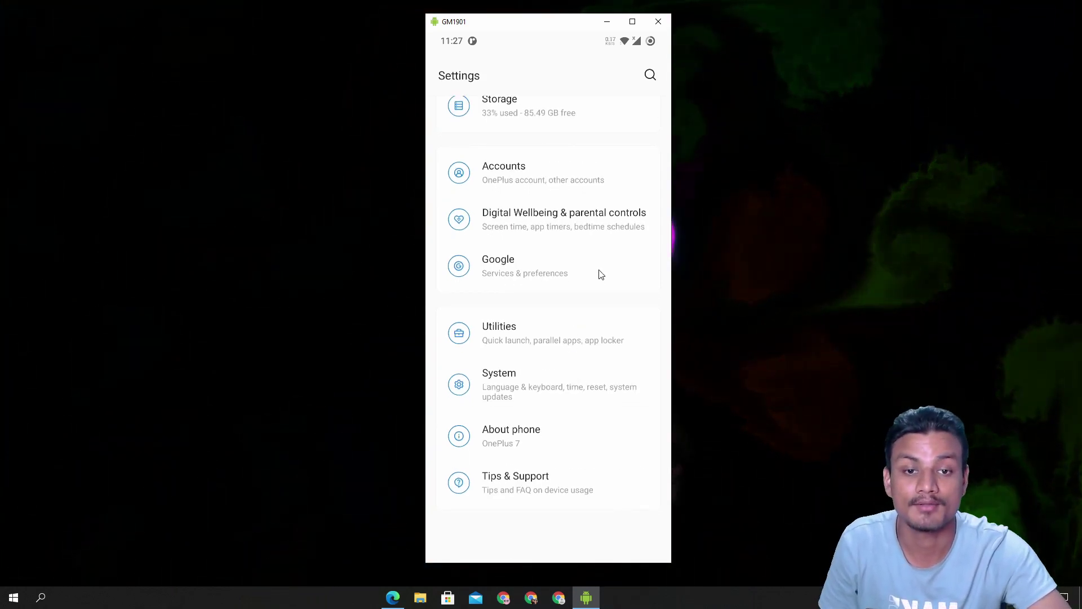
{"action": "scroll", "coordinate": [554, 333], "scroll_direction": "down", "scroll_amount": 1}
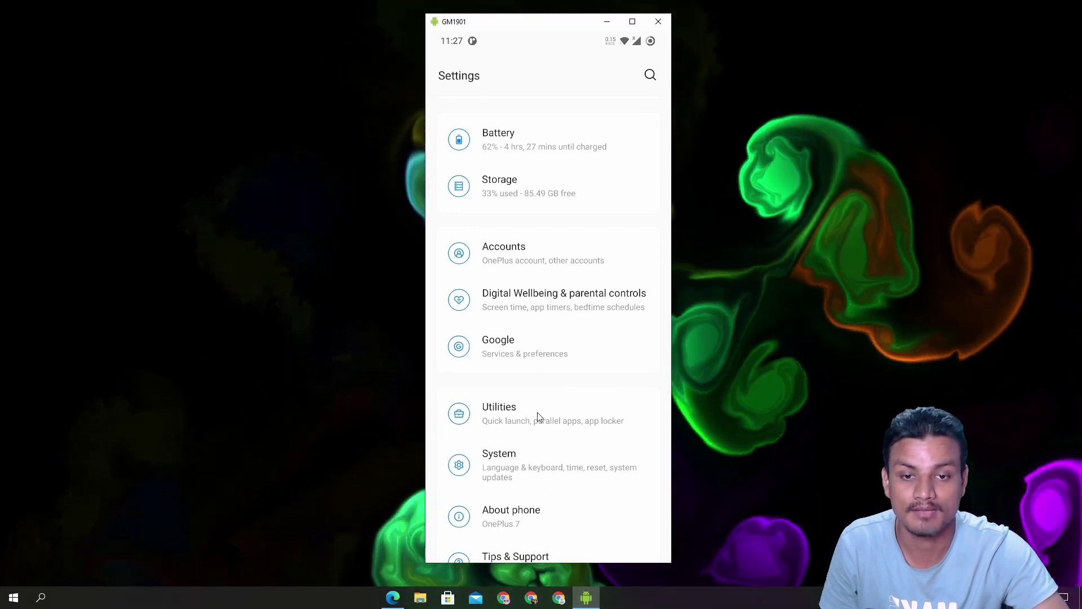
{"action": "left_click_drag", "start_coordinate": [539, 415], "coordinate": [558, 271]}
{"action": "scroll", "coordinate": [548, 271], "scroll_direction": "up", "scroll_amount": 3}
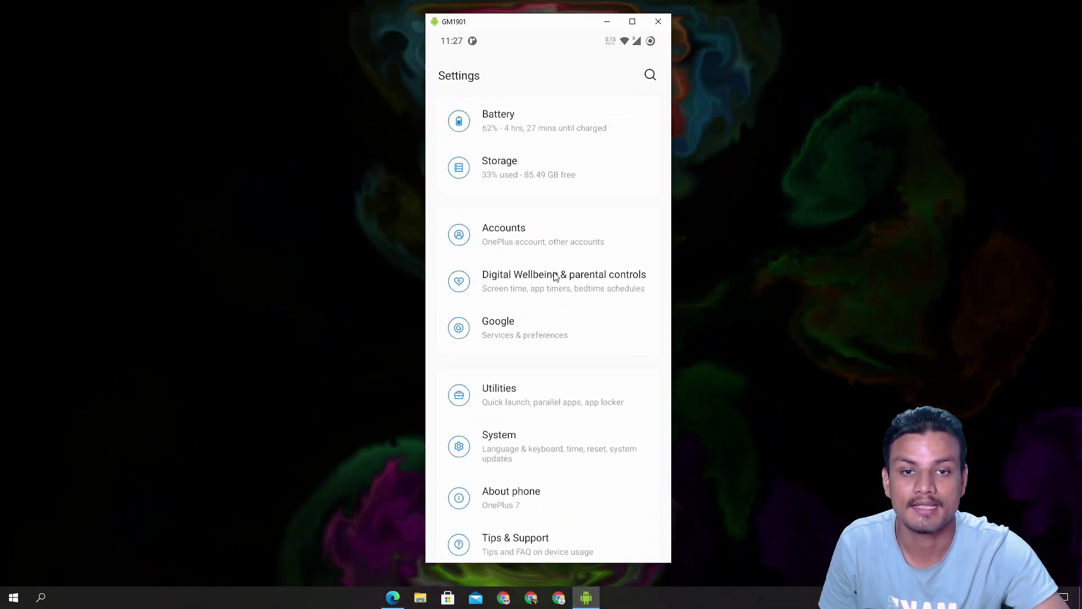
{"action": "scroll", "coordinate": [553, 270], "scroll_direction": "down", "scroll_amount": 5}
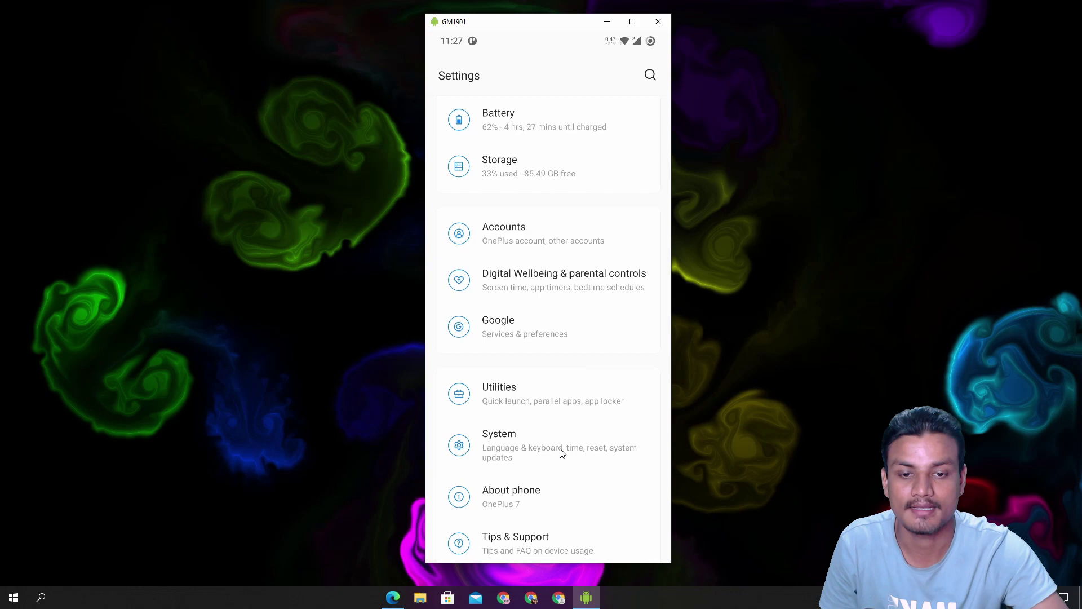
{"action": "scroll", "coordinate": [561, 449], "scroll_direction": "down", "scroll_amount": 1}
{"action": "left_click", "coordinate": [518, 451]}
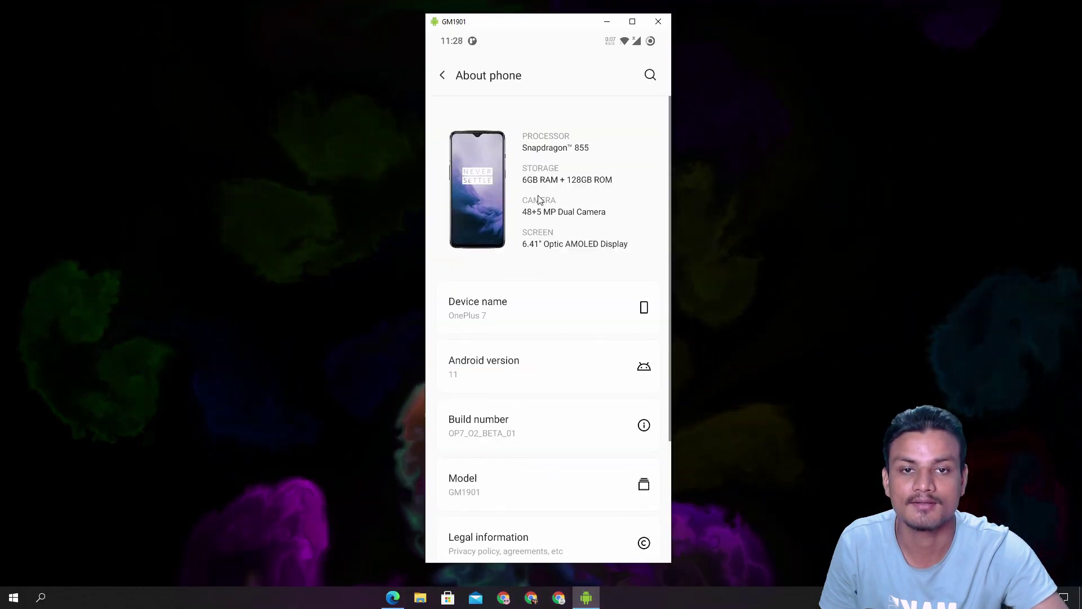
{"action": "left_click", "coordinate": [443, 74]}
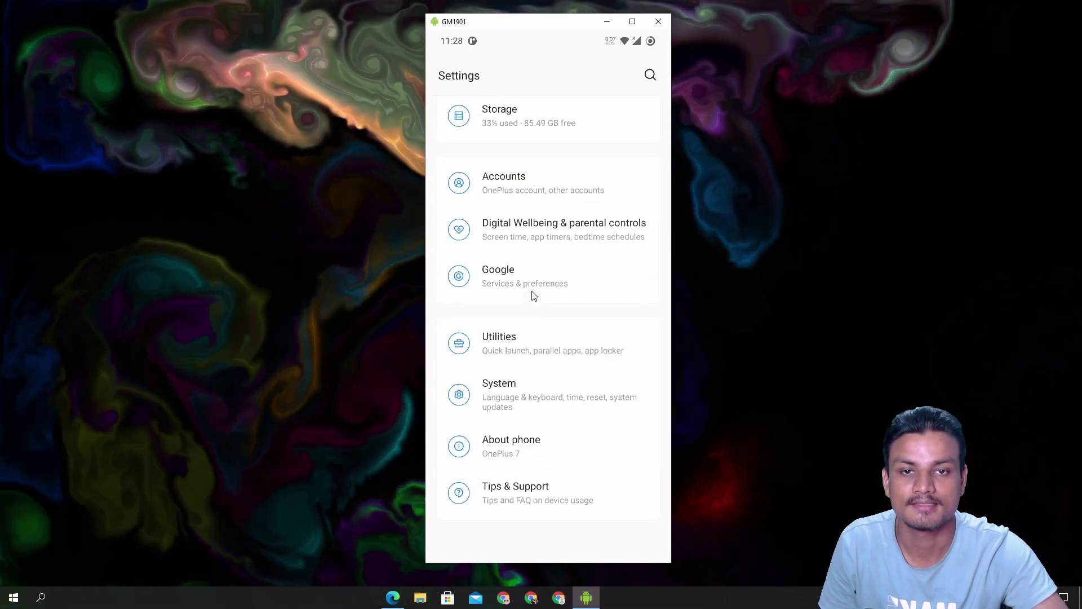
{"action": "scroll", "coordinate": [533, 287], "scroll_direction": "up", "scroll_amount": 5}
{"action": "scroll", "coordinate": [534, 274], "scroll_direction": "up", "scroll_amount": 2}
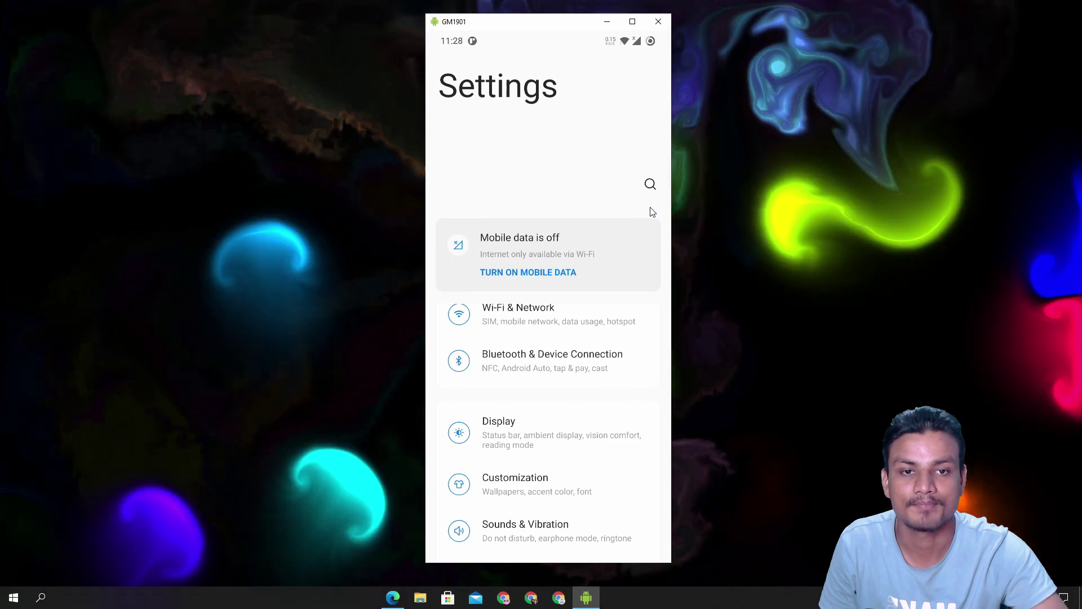
{"action": "left_click", "coordinate": [650, 184]}
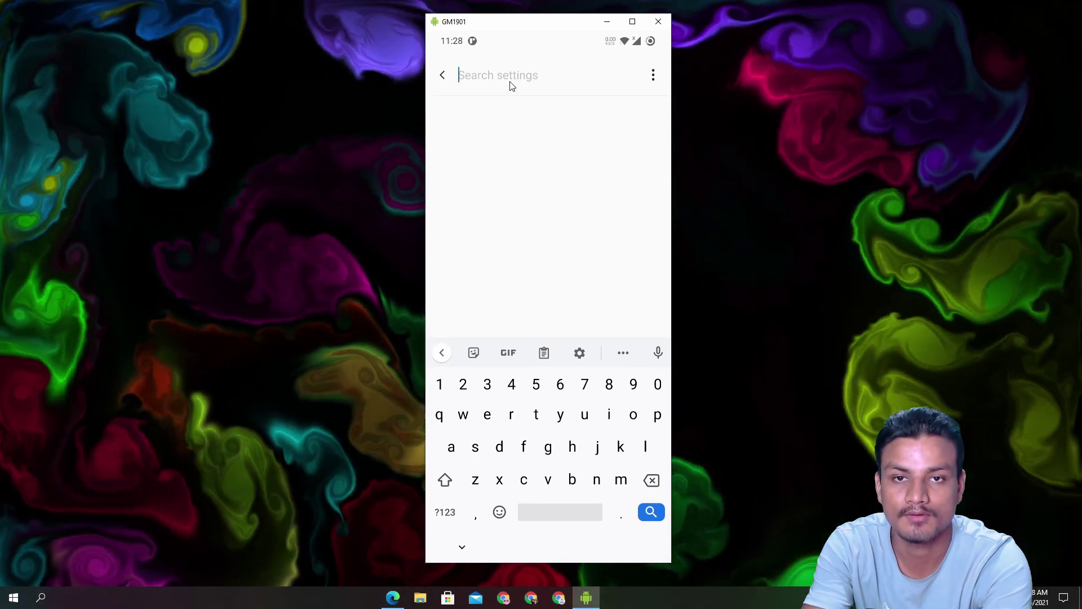
{"action": "type", "text": "dev"}
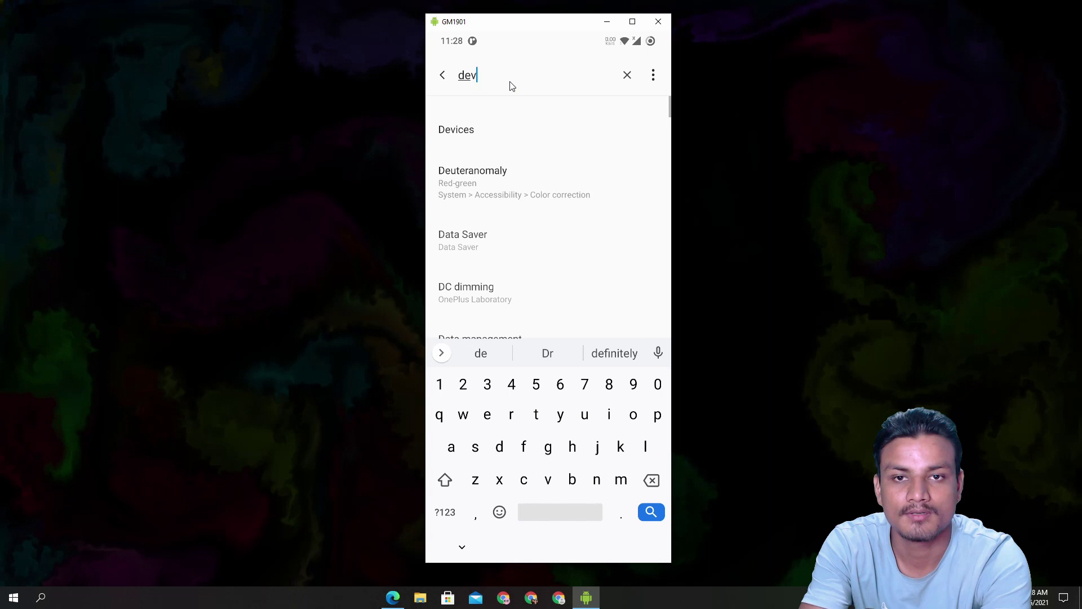
{"action": "type", "text": "e"}
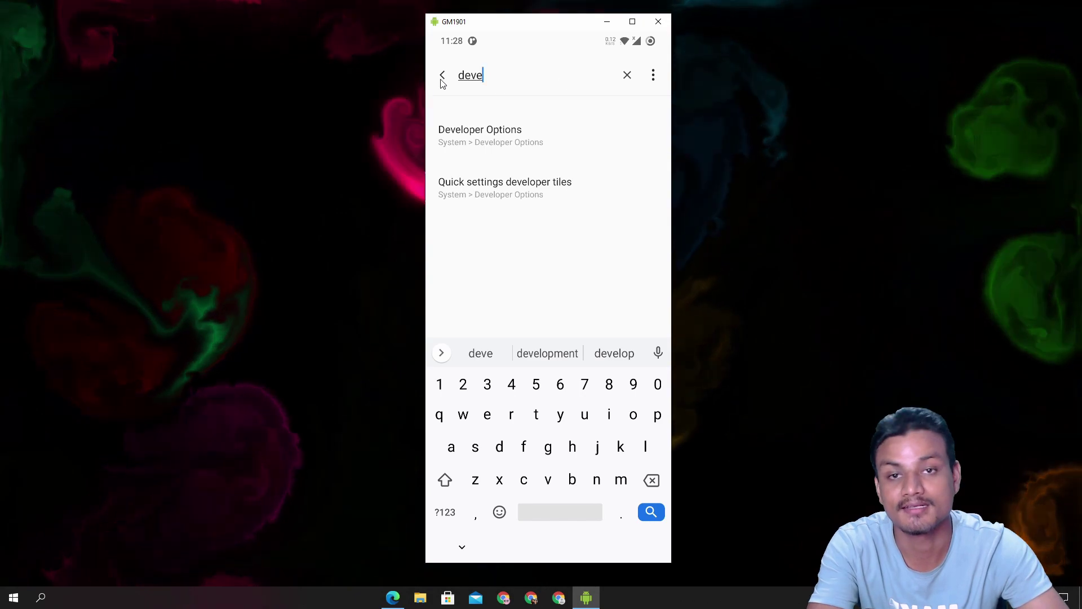
Leave the 'deve' settings search and return to the main Settings list.
{"action": "left_click", "coordinate": [445, 76]}
{"action": "mouse_move", "coordinate": [520, 38]}
{"action": "left_mouse_down"}
{"action": "mouse_move", "coordinate": [536, 312]}
{"action": "mouse_move", "coordinate": [511, 91]}
{"action": "mouse_move", "coordinate": [525, 362]}
{"action": "mouse_move", "coordinate": [521, 111]}
{"action": "left_mouse_up"}
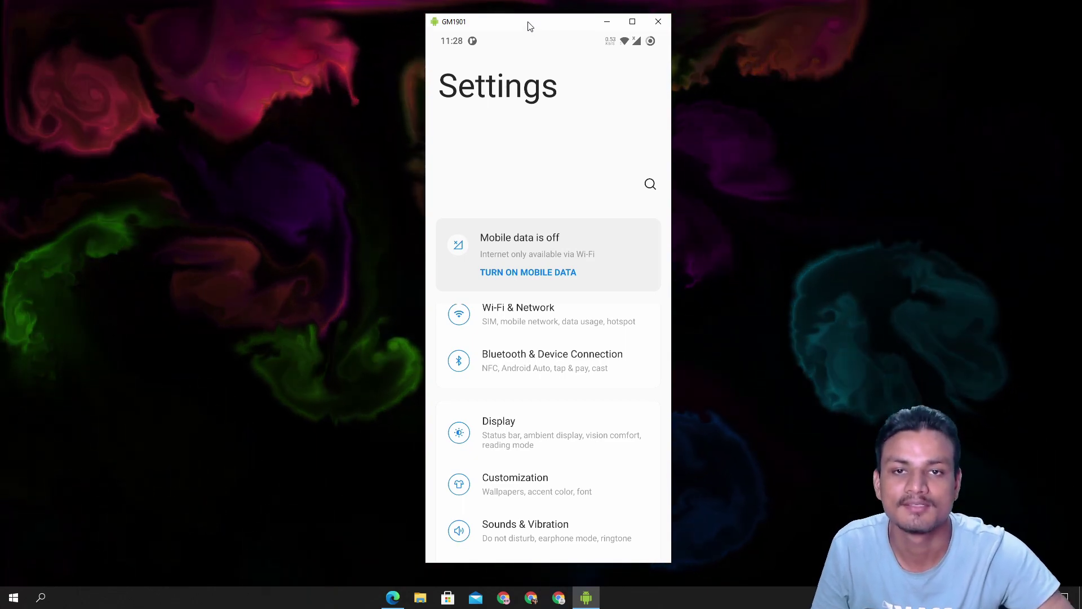
Peek at the home screen's app drawer four times and shift the mirror window left.
{"action": "mouse_move", "coordinate": [529, 26]}
{"action": "left_mouse_down"}
{"action": "mouse_move", "coordinate": [499, 30]}
{"action": "mouse_move", "coordinate": [507, 22]}
{"action": "left_mouse_up"}
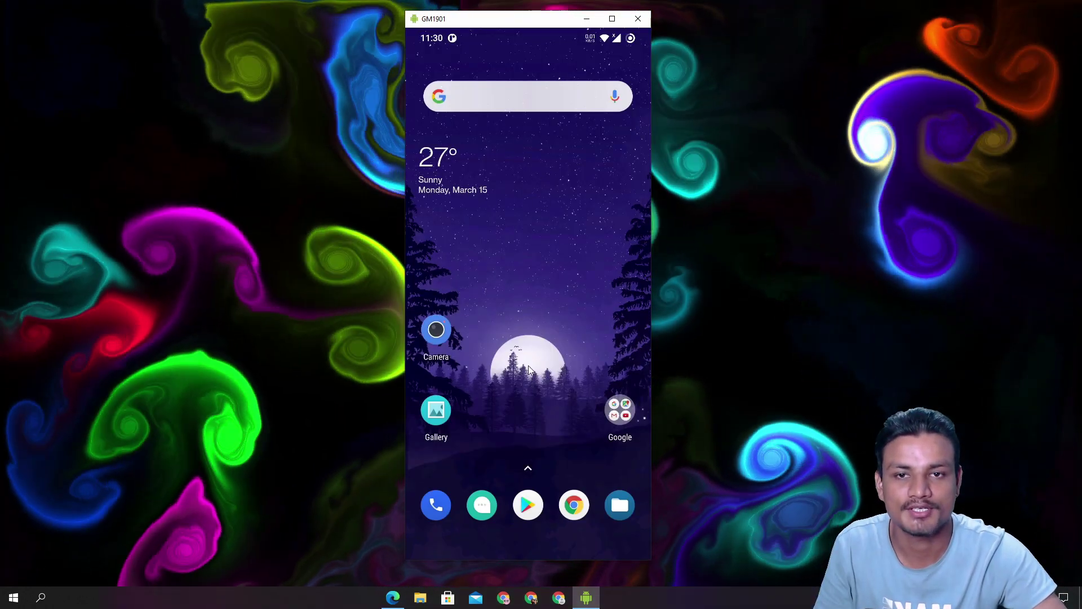
{"action": "mouse_move", "coordinate": [529, 366]}
{"action": "left_mouse_down"}
{"action": "mouse_move", "coordinate": [532, 166]}
{"action": "mouse_move", "coordinate": [537, 360]}
{"action": "left_mouse_up"}
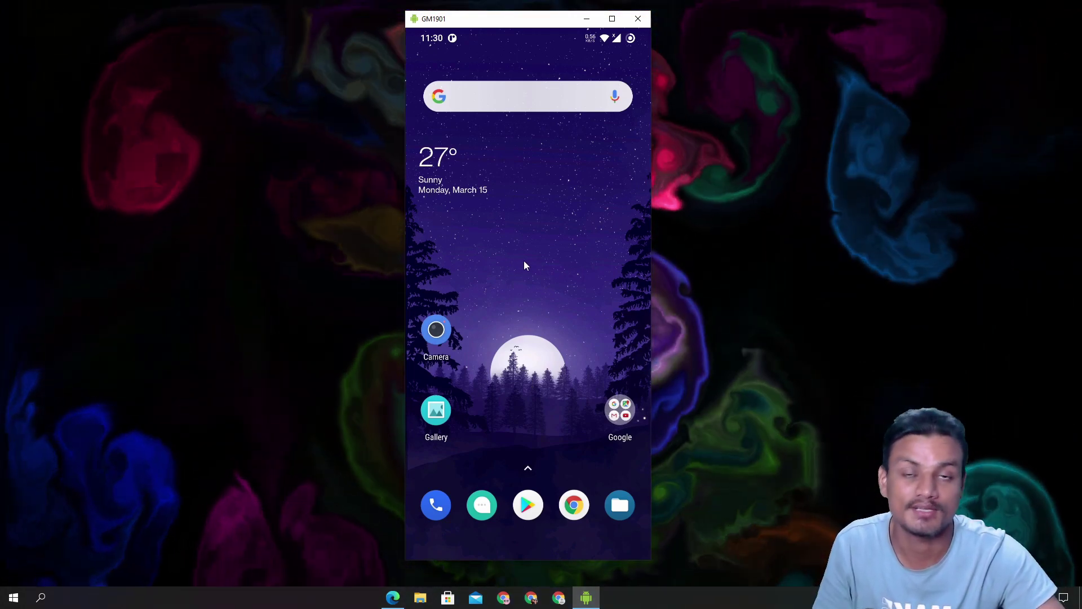
{"action": "mouse_move", "coordinate": [529, 350]}
{"action": "left_mouse_down"}
{"action": "mouse_move", "coordinate": [528, 250]}
{"action": "mouse_move", "coordinate": [516, 382]}
{"action": "left_mouse_up"}
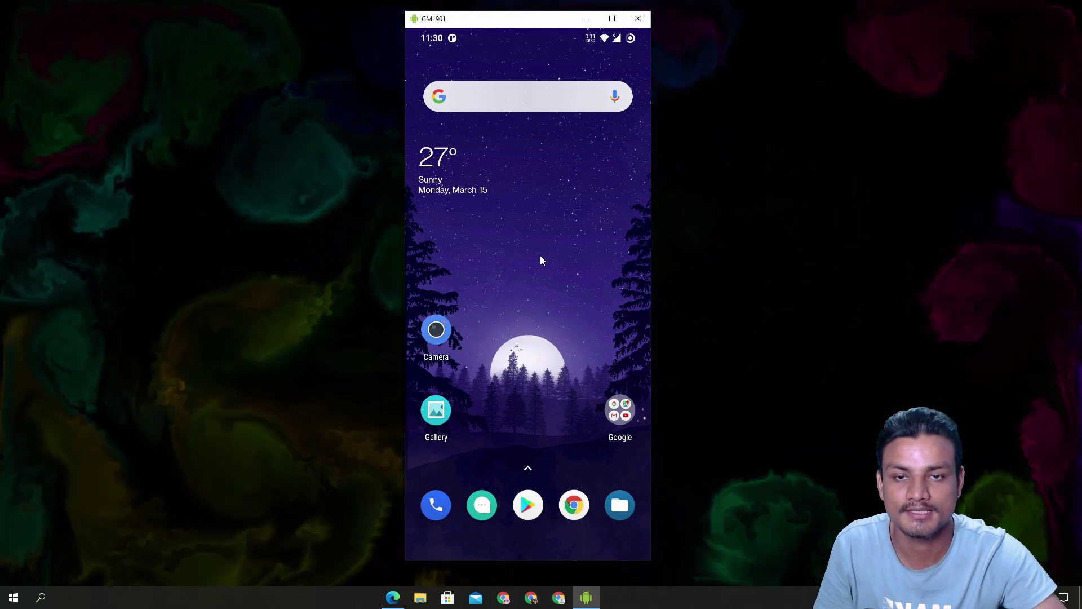
{"action": "left_click_drag", "start_coordinate": [537, 358], "coordinate": [536, 314]}
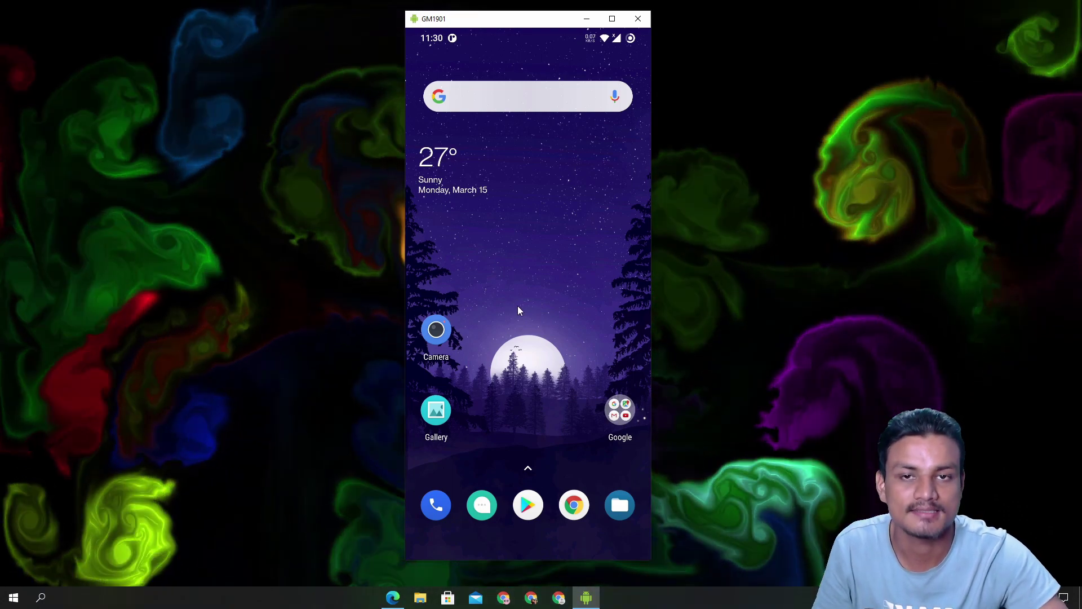
{"action": "left_click_drag", "start_coordinate": [560, 389], "coordinate": [563, 304]}
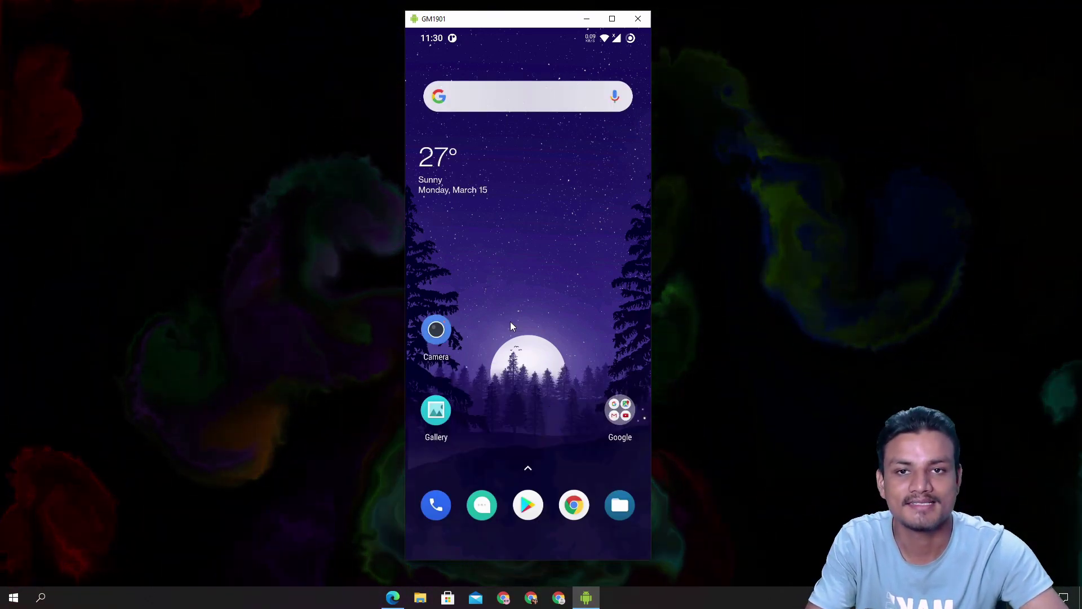
{"action": "left_click_drag", "start_coordinate": [523, 22], "coordinate": [508, 27]}
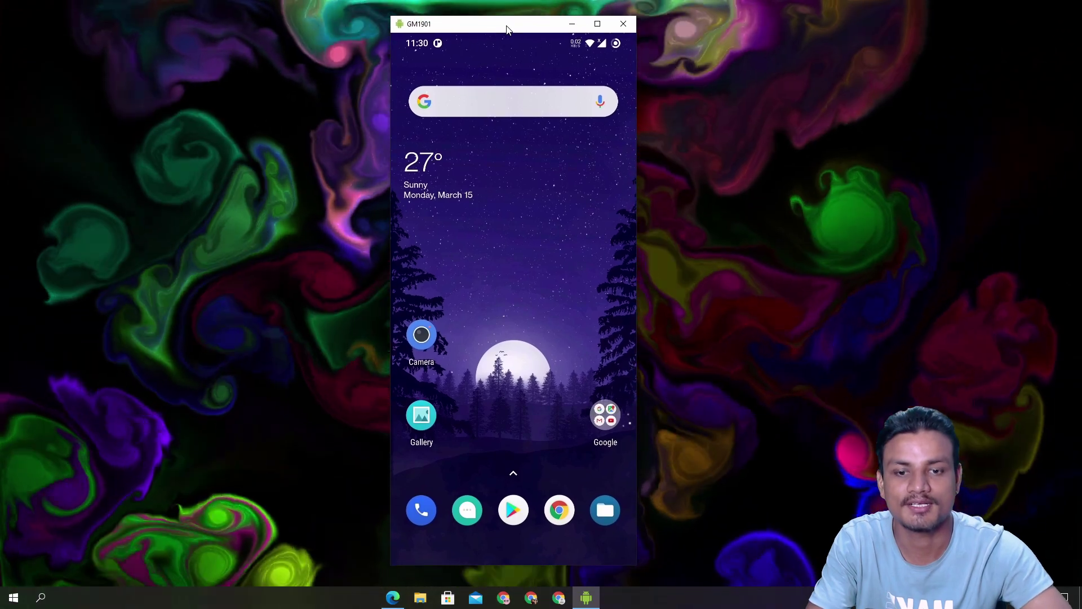